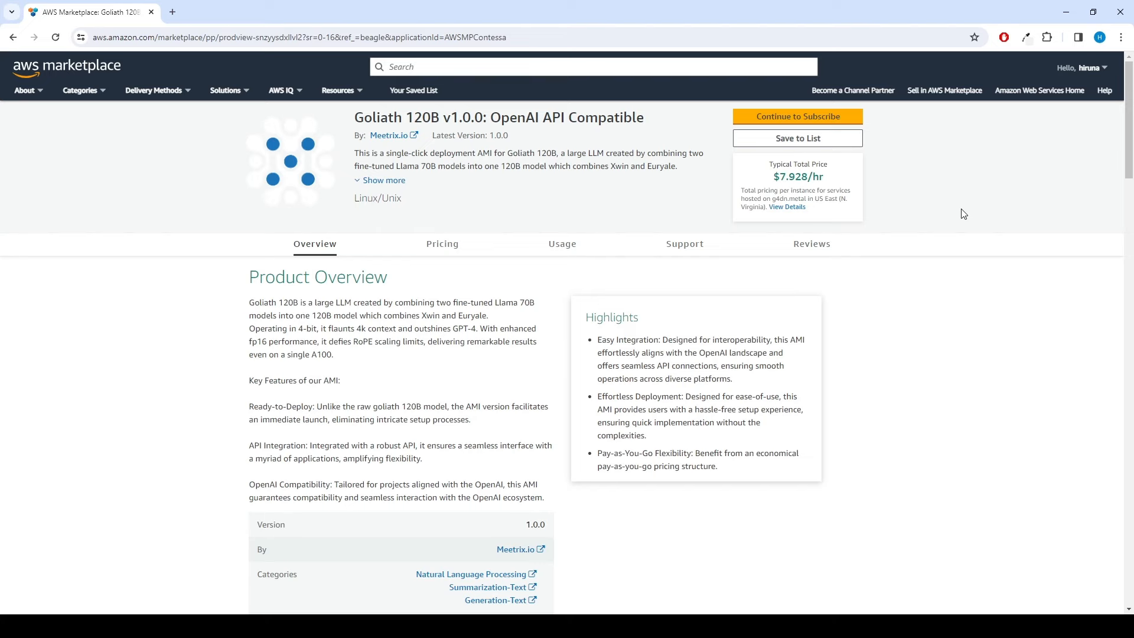
# Step: Scroll the Goliath 120B listing down to its Usage Information and fulfillment details
pyautogui.scroll(-15, 963, 213)
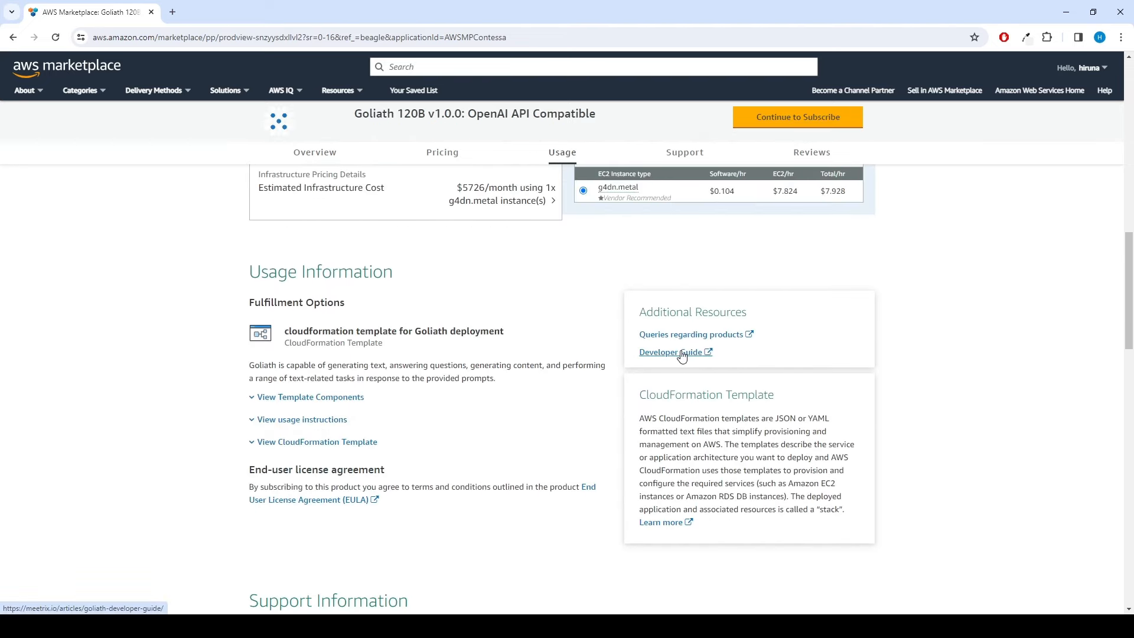
# Step: Open the Goliath developer guide in a new tab and read its Prerequisites, including the vCPU limit
pyautogui.click(700, 353)
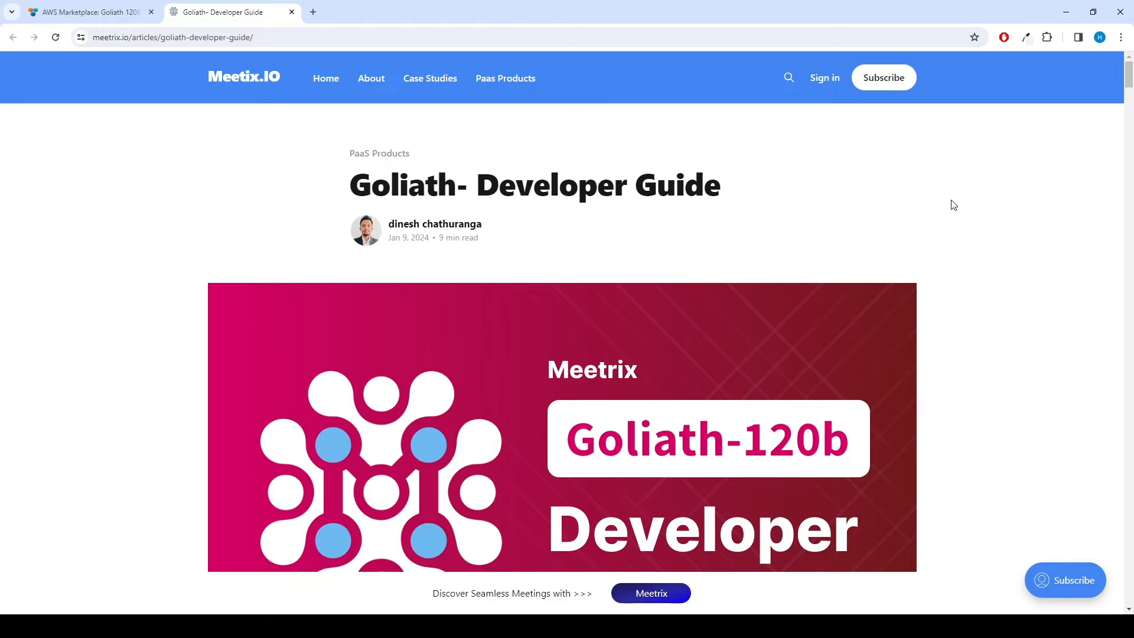
pyautogui.scroll(-6, 952, 206)
pyautogui.scroll(-7, 952, 206)
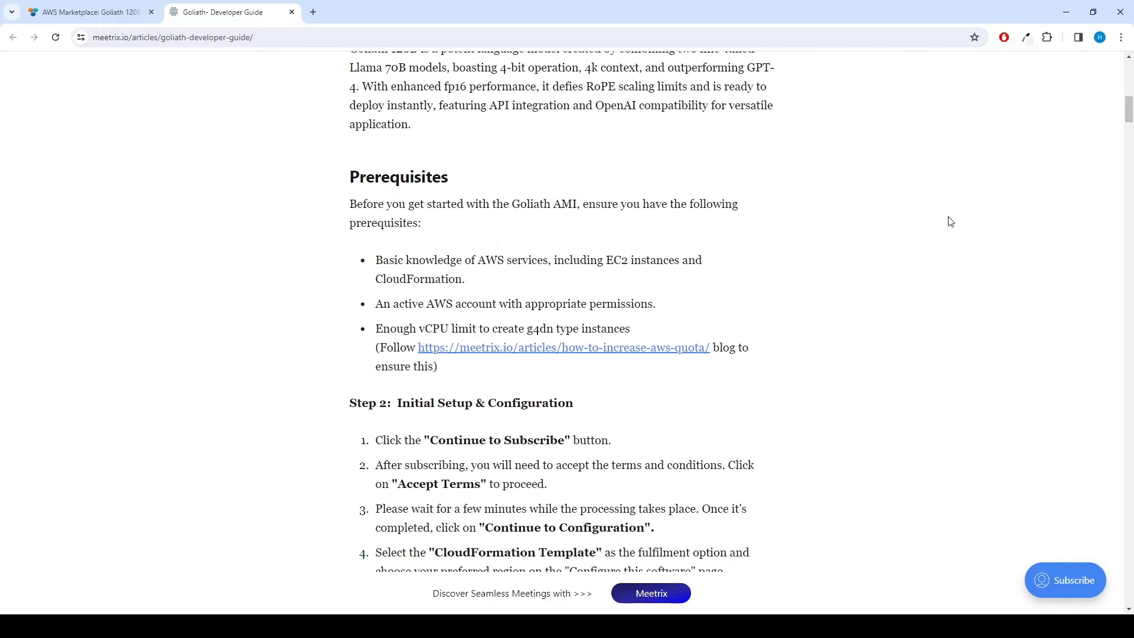
pyautogui.moveTo(351, 177); pyautogui.dragTo(459, 170)
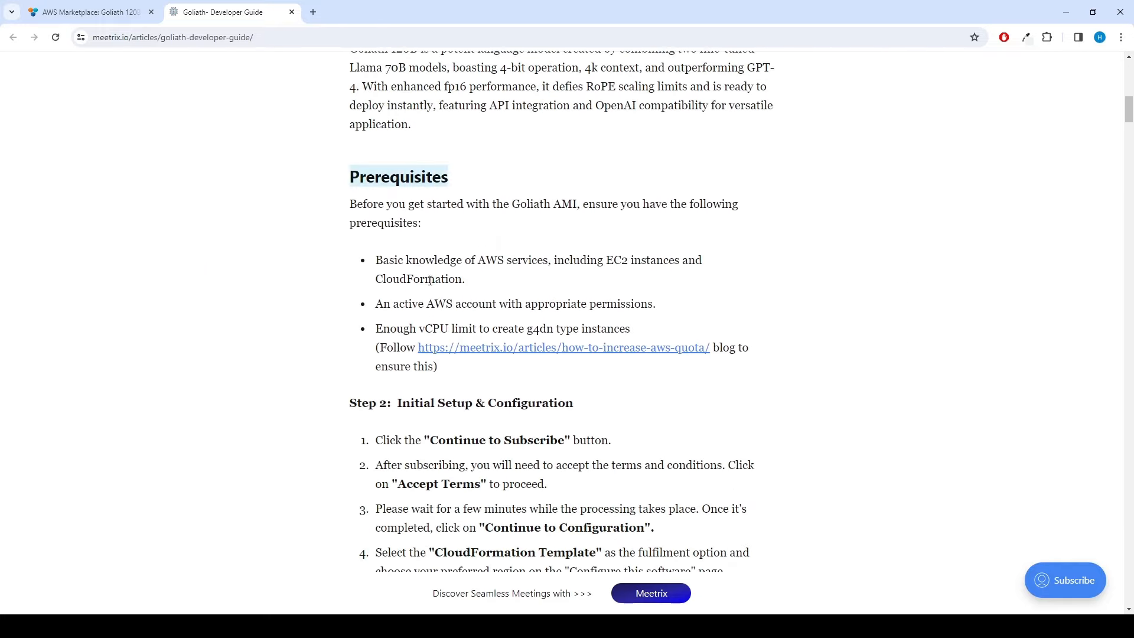
pyautogui.click(402, 329)
pyautogui.moveTo(376, 329); pyautogui.dragTo(518, 329)
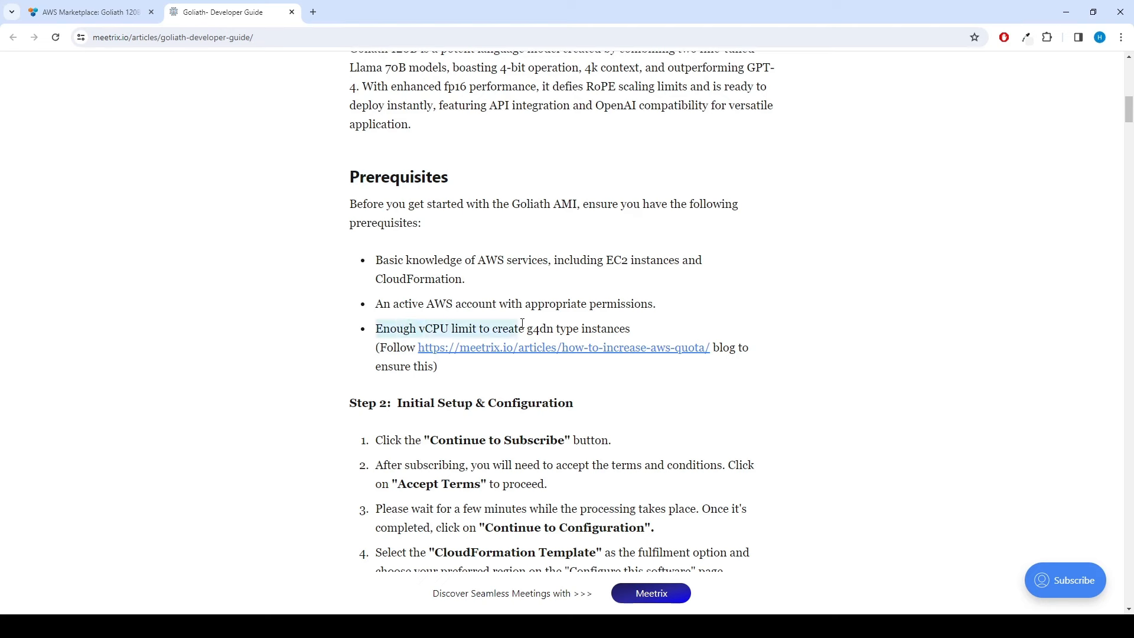
pyautogui.click(591, 378)
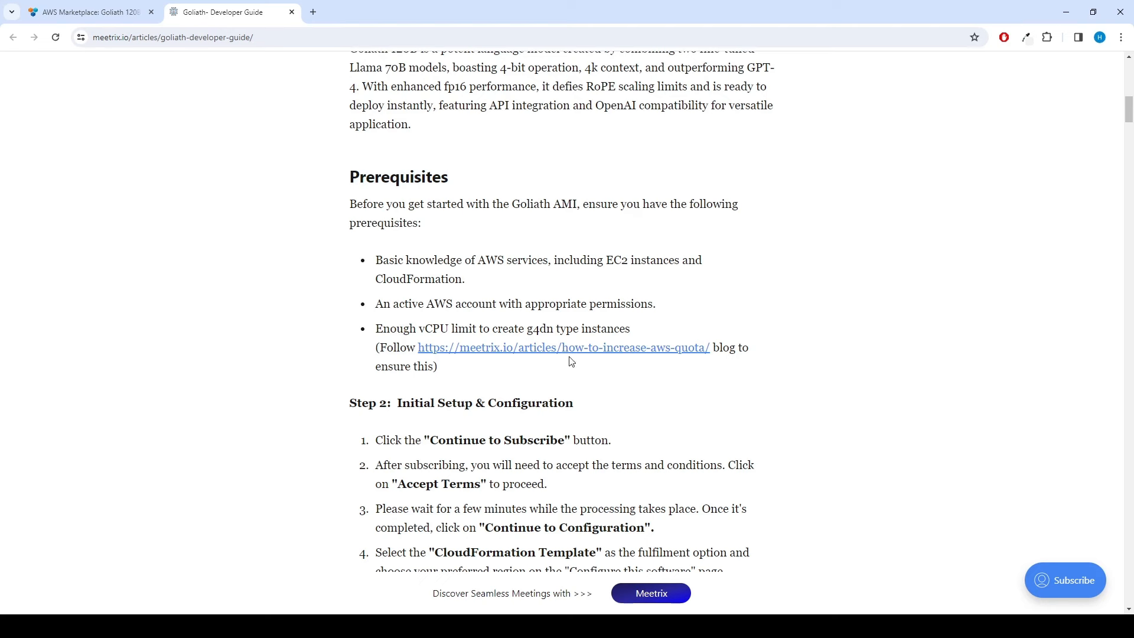
# Step: Look at the article on increasing the AWS vCPU quota, then return to the Prerequisites section
pyautogui.click(577, 356)
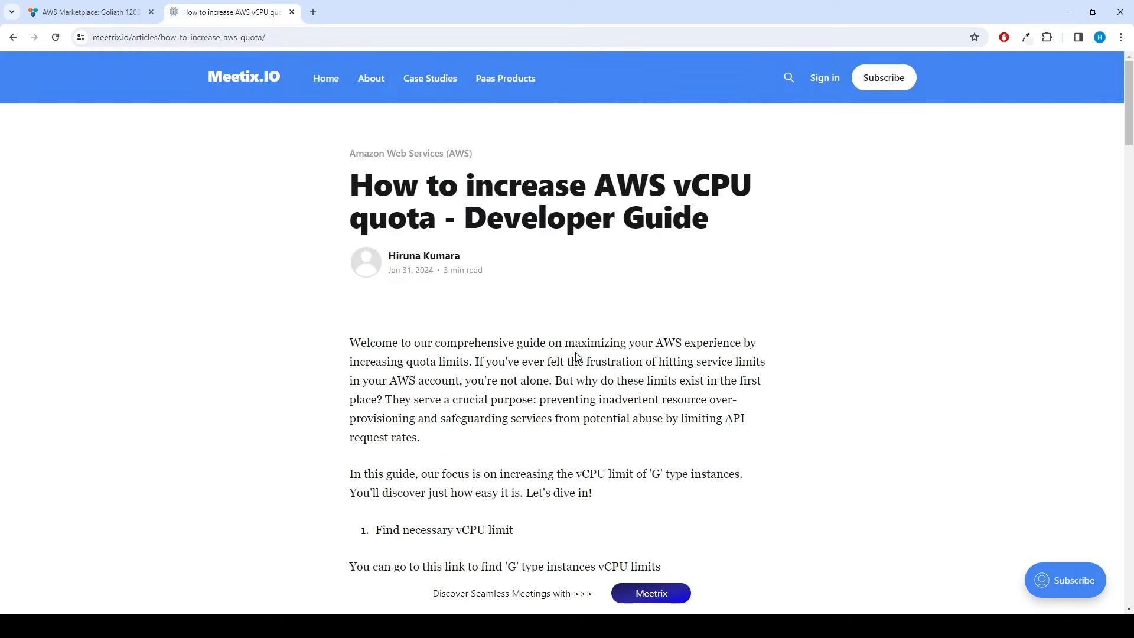
pyautogui.click(12, 38)
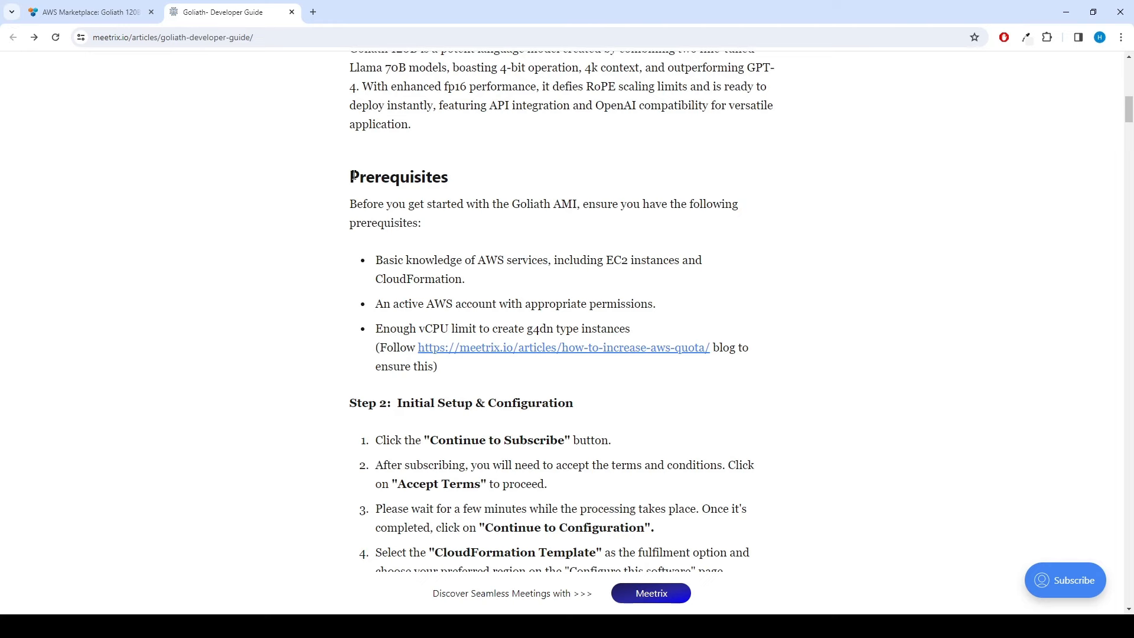
pyautogui.moveTo(352, 176); pyautogui.dragTo(488, 367)
pyautogui.click(315, 200)
# Step: Back on the Marketplace listing, subscribe to Goliath 120B and accept its terms
pyautogui.click(88, 15)
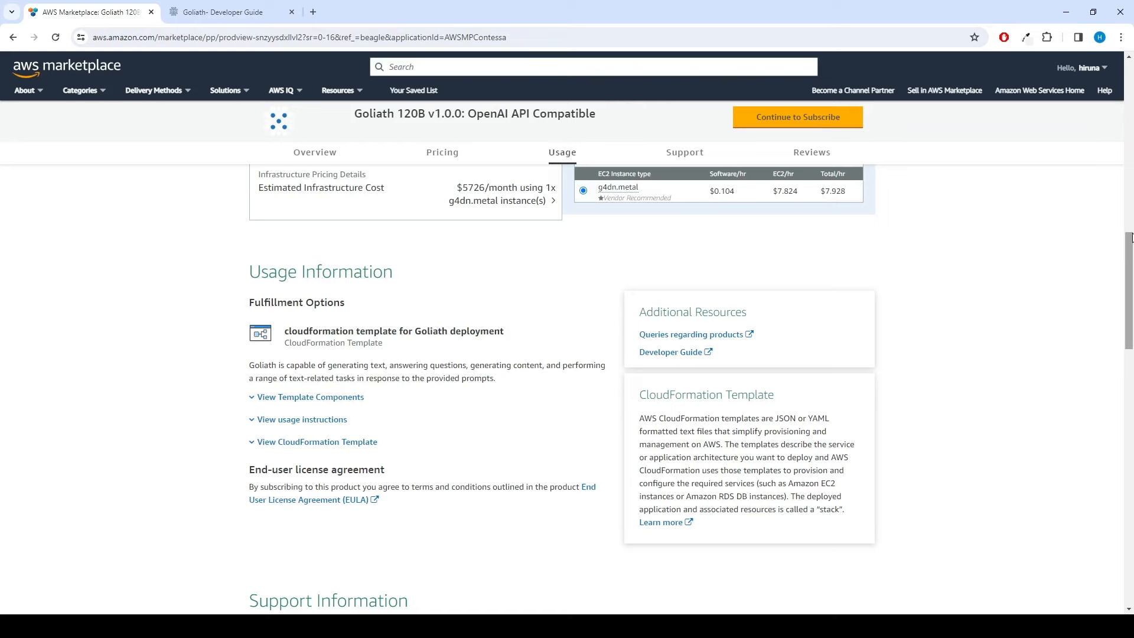
pyautogui.scroll(15, 1023, 203)
pyautogui.scroll(1, 1023, 203)
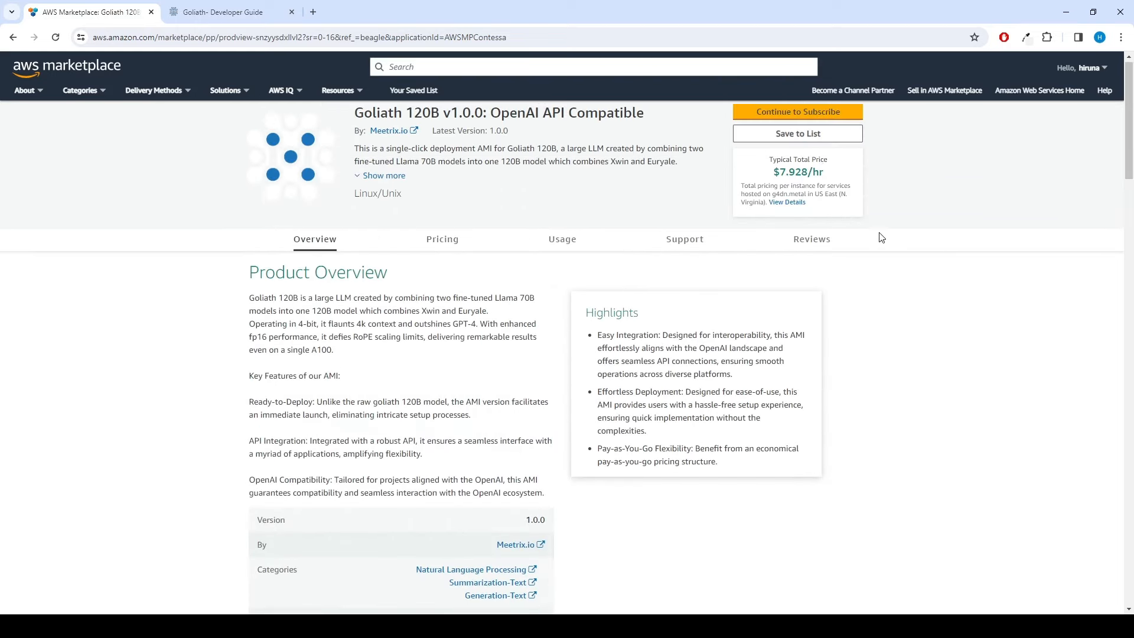
pyautogui.click(803, 124)
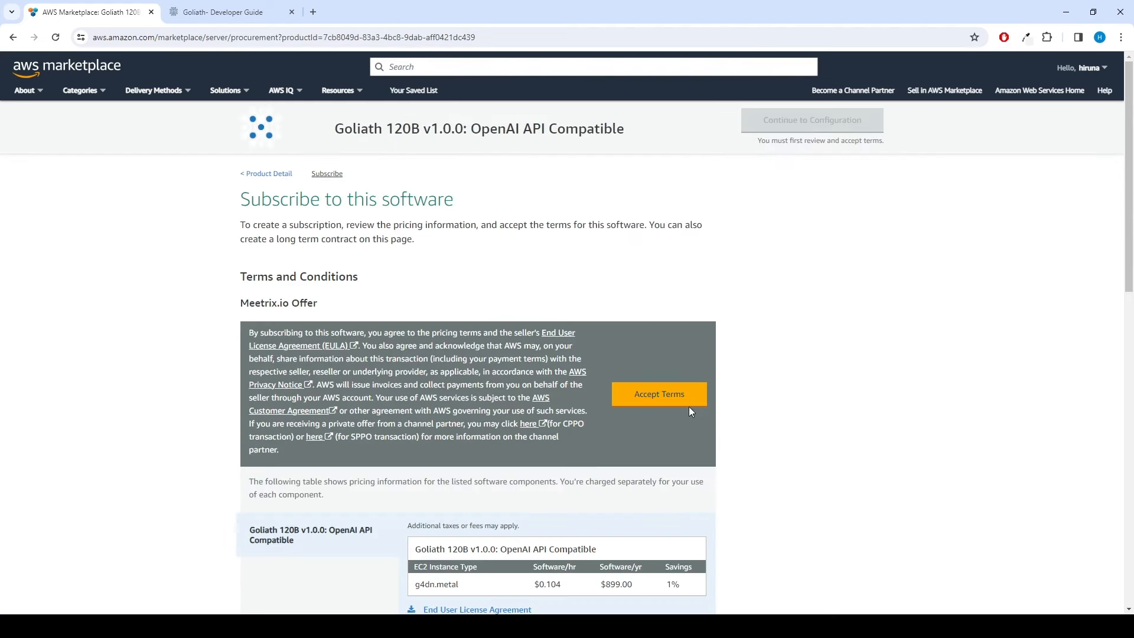
pyautogui.click(664, 405)
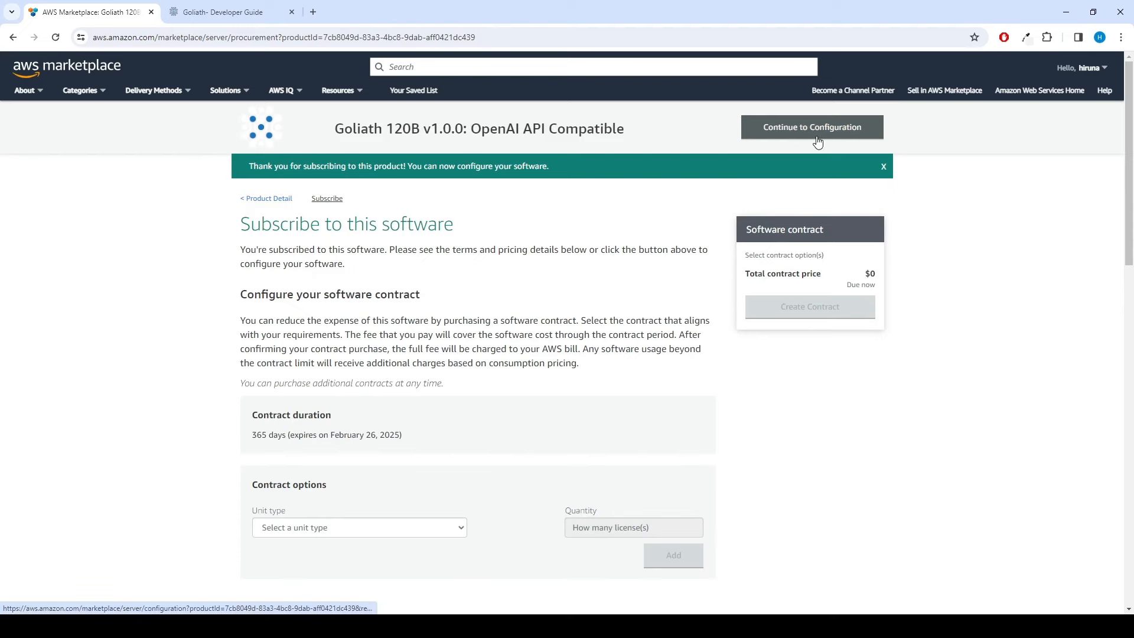
# Step: Choose the CloudFormation template, version 1.0.0, region US East (N. Virginia), and continue to launch
pyautogui.click(818, 142)
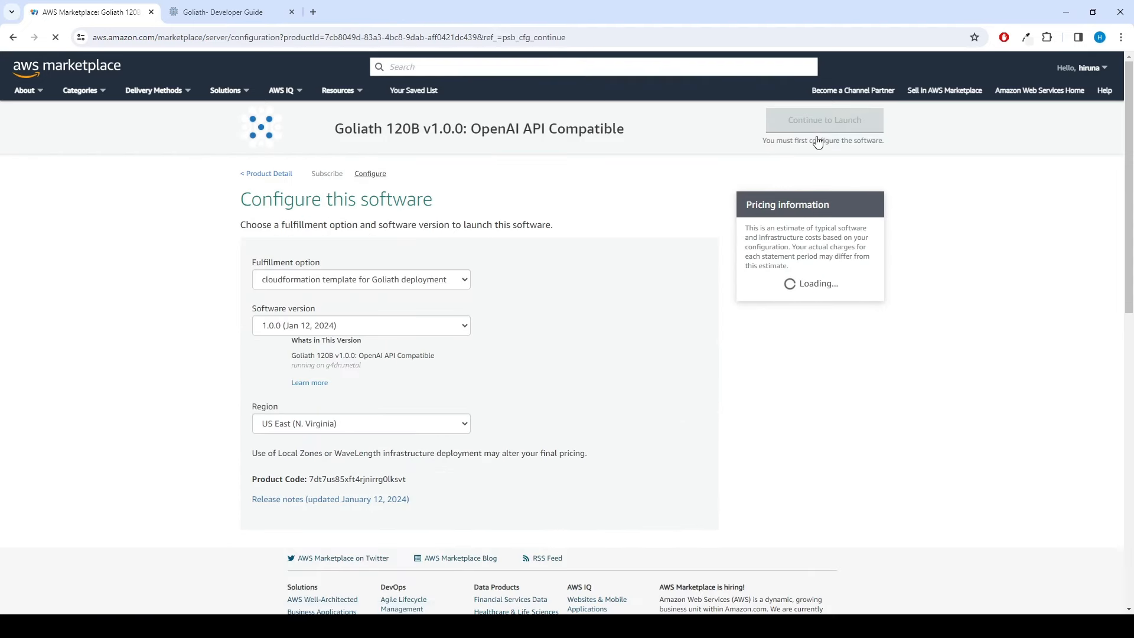
pyautogui.click(357, 283)
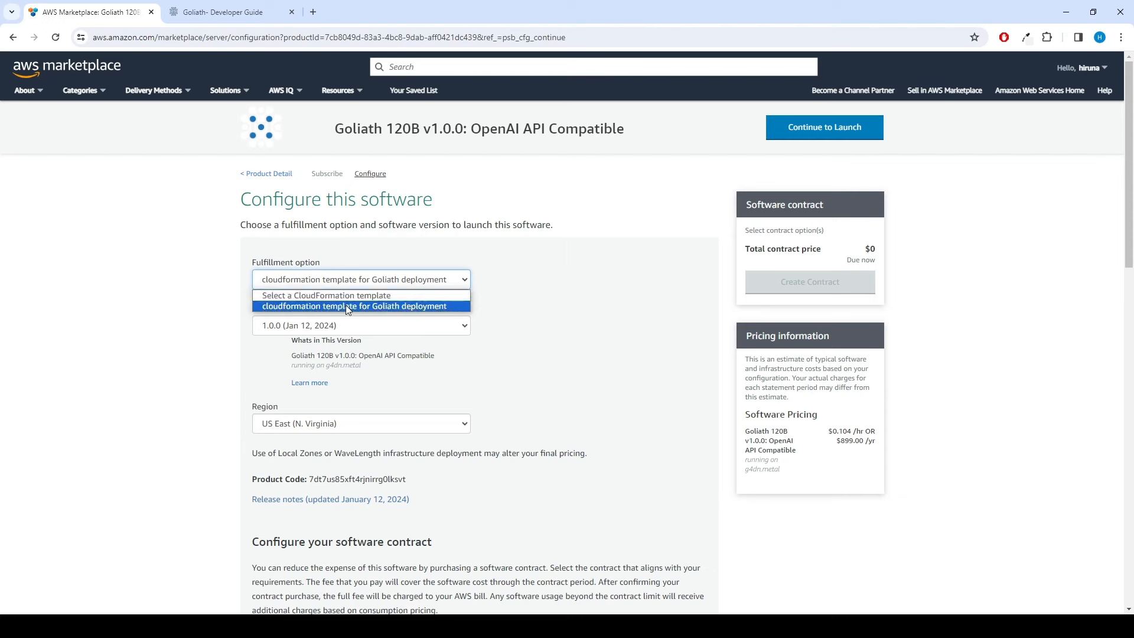
pyautogui.click(345, 305)
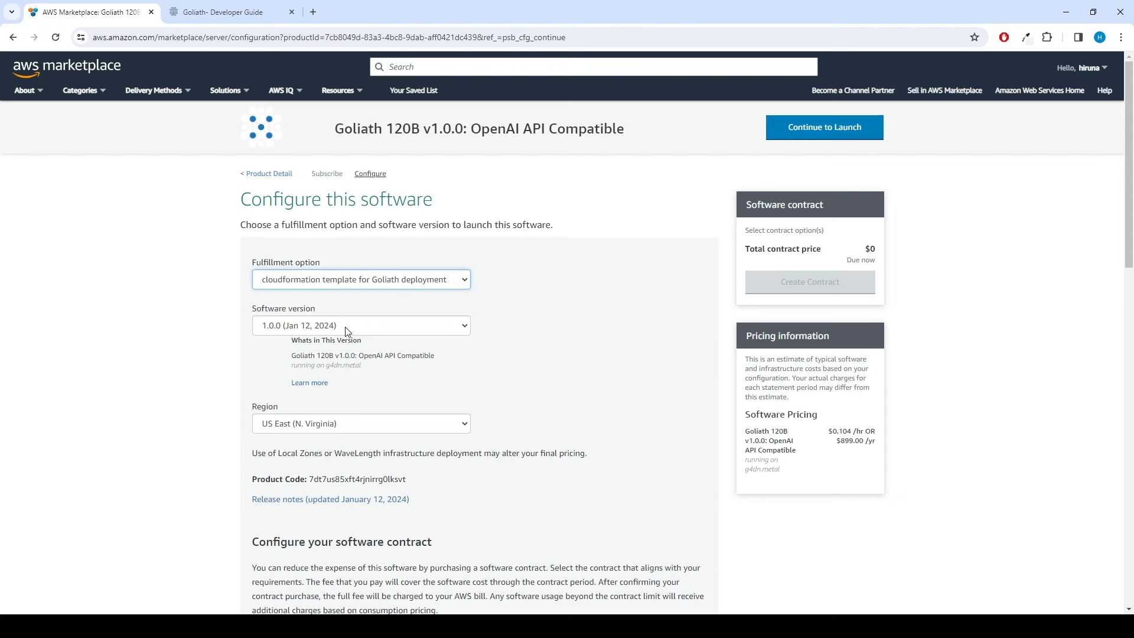
pyautogui.click(347, 329)
pyautogui.click(347, 329)
pyautogui.click(326, 424)
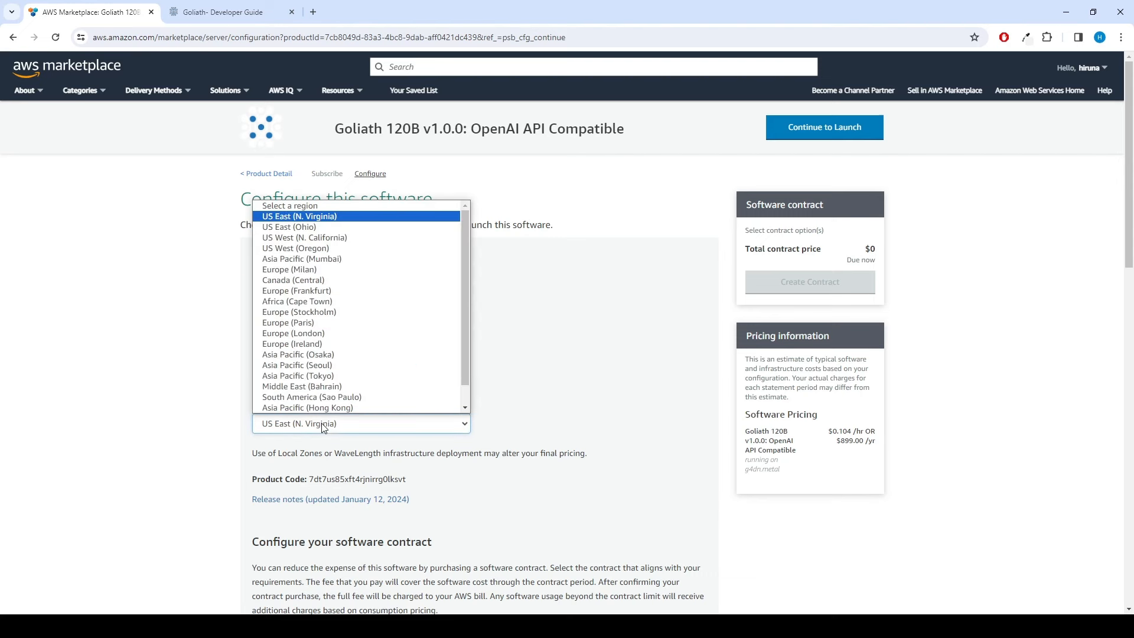
pyautogui.click(327, 218)
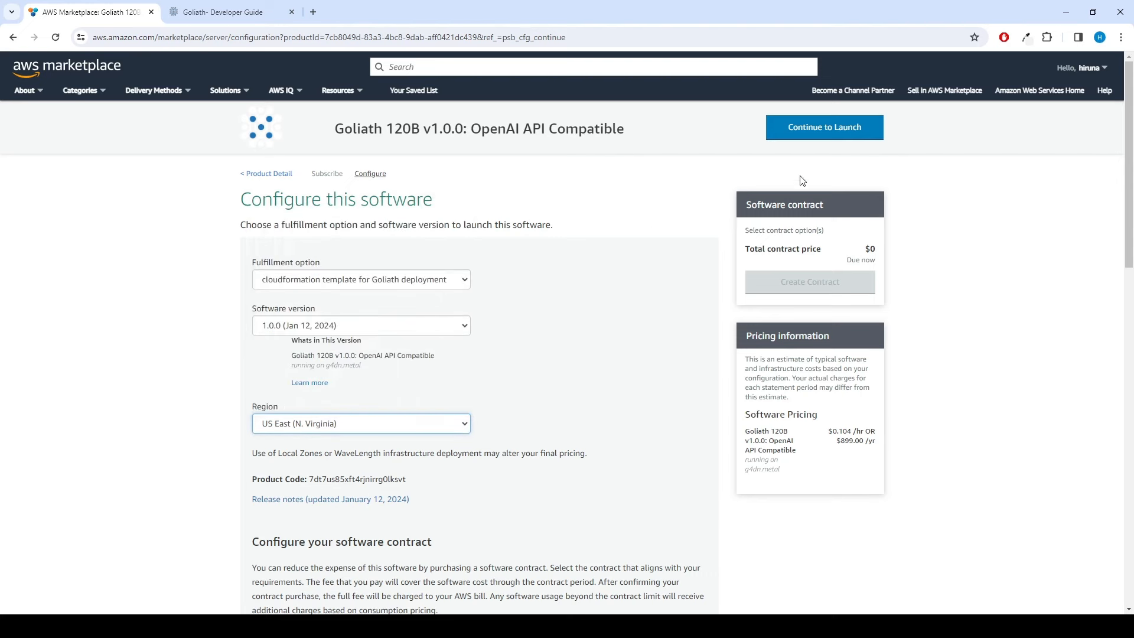
pyautogui.click(830, 139)
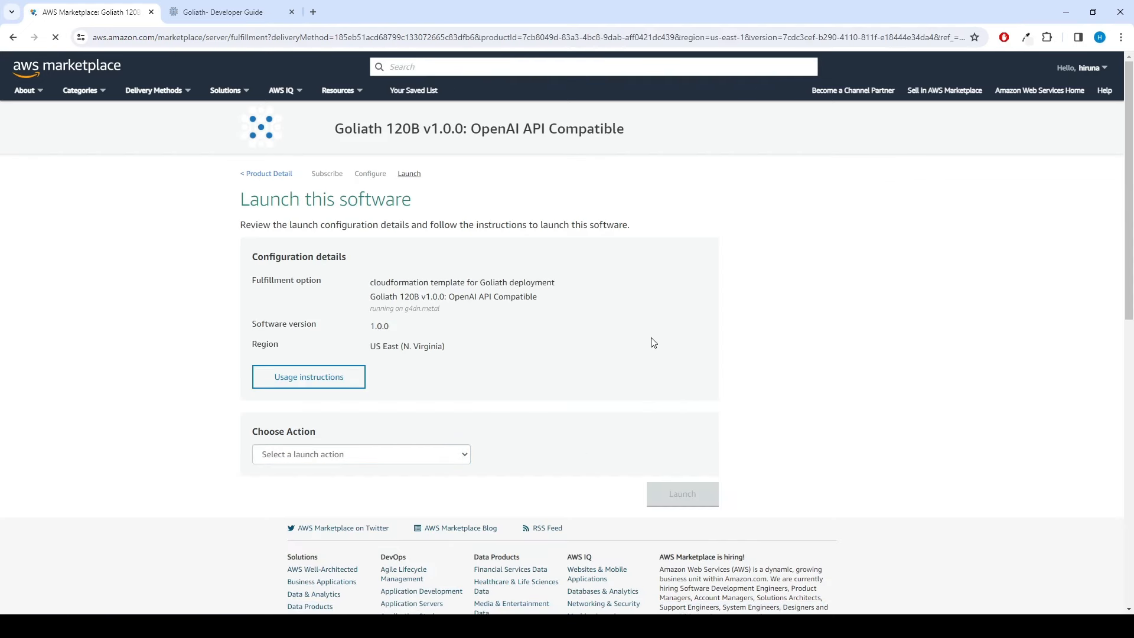
# Step: Launch Goliath 120B with the Launch CloudFormation action
pyautogui.click(349, 454)
pyautogui.click(360, 481)
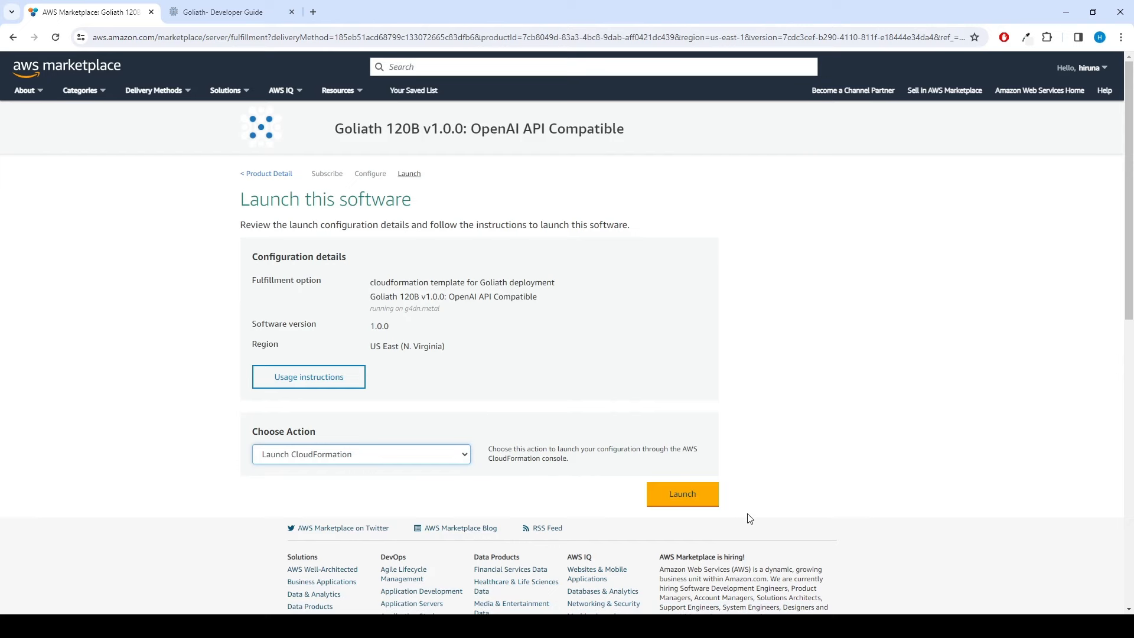
pyautogui.click(663, 496)
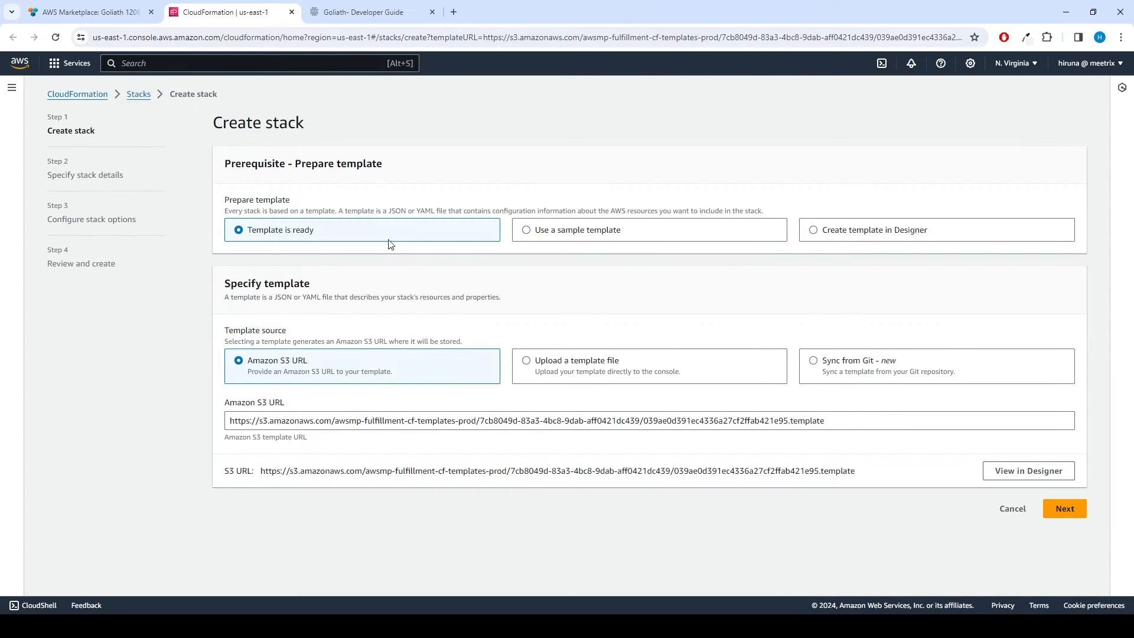
# Step: Name the stack goliath-test and enter the admin's e-mail address
pyautogui.click(1063, 514)
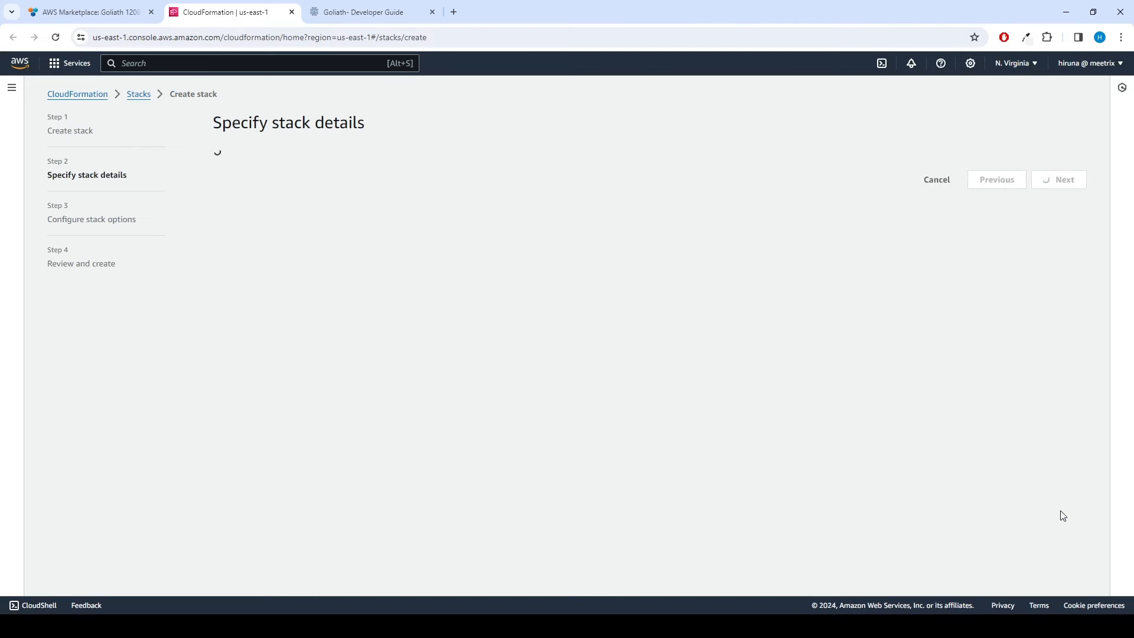
pyautogui.click(329, 223)
pyautogui.write('goliath-te')
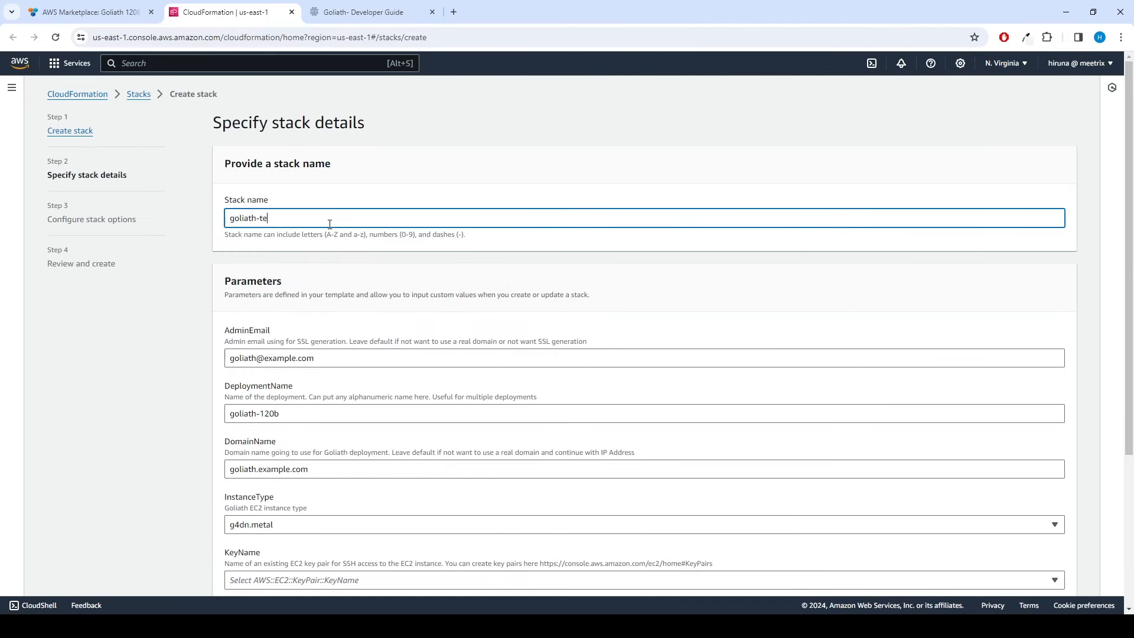
pyautogui.write('st')
pyautogui.hotkey('ctrl', 'a')
pyautogui.hotkey('ctrl', 'c')
pyautogui.press('Tab')
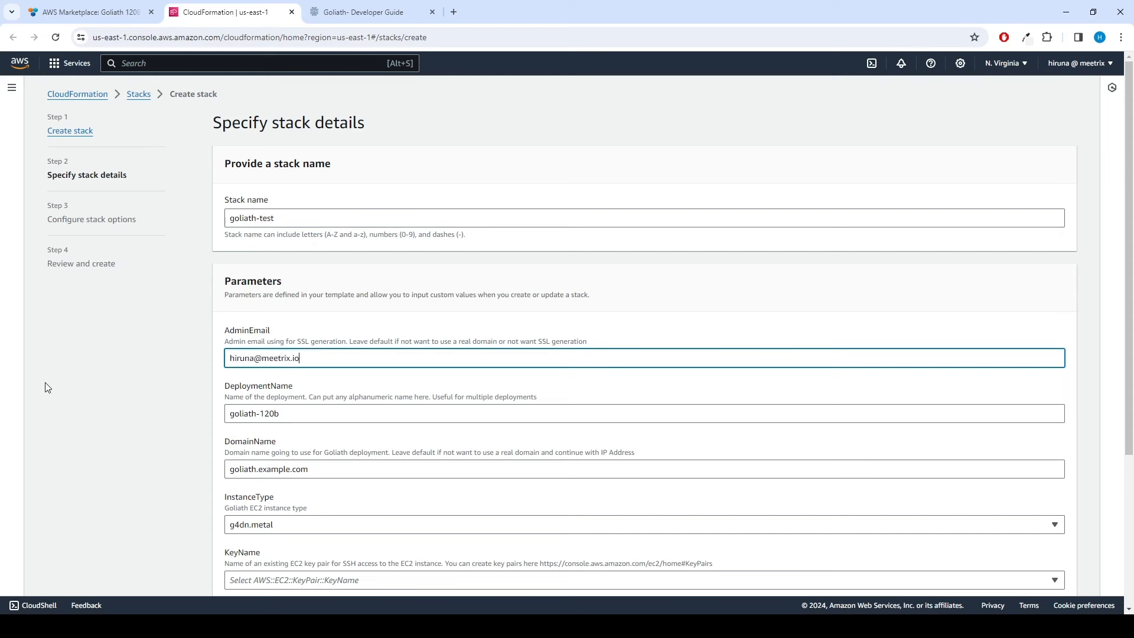
# Step: Set DeploymentName goliath-120b-test and DomainName goliath-test.meetrix.io
pyautogui.click(292, 413)
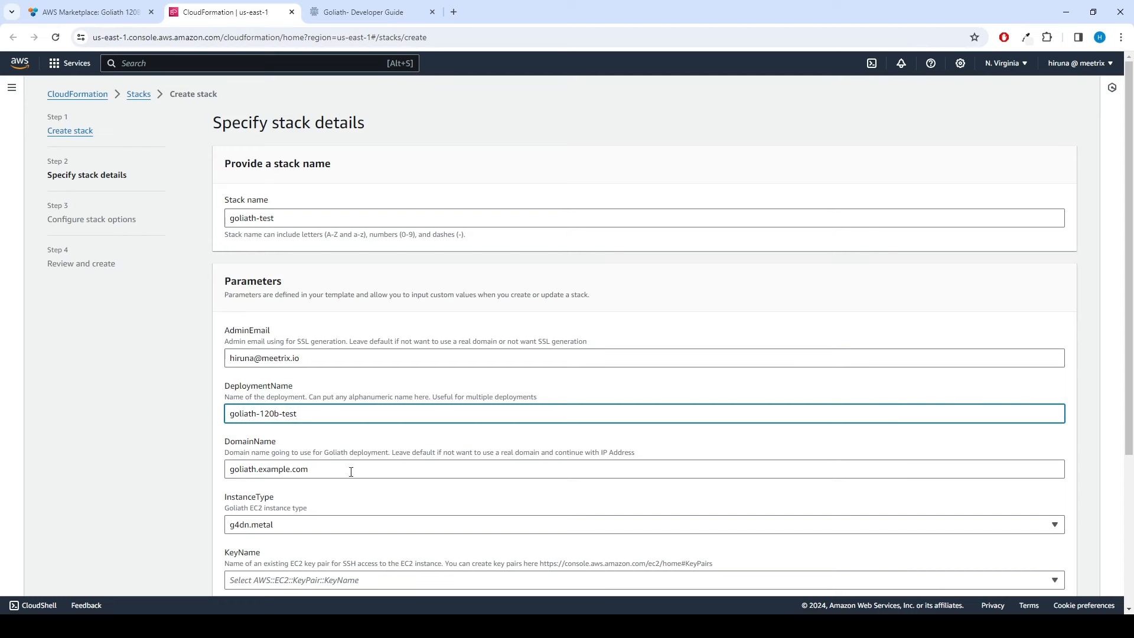
pyautogui.press('Tab')
pyautogui.hotkey('ctrl', 'v')
pyautogui.write('.meetr')
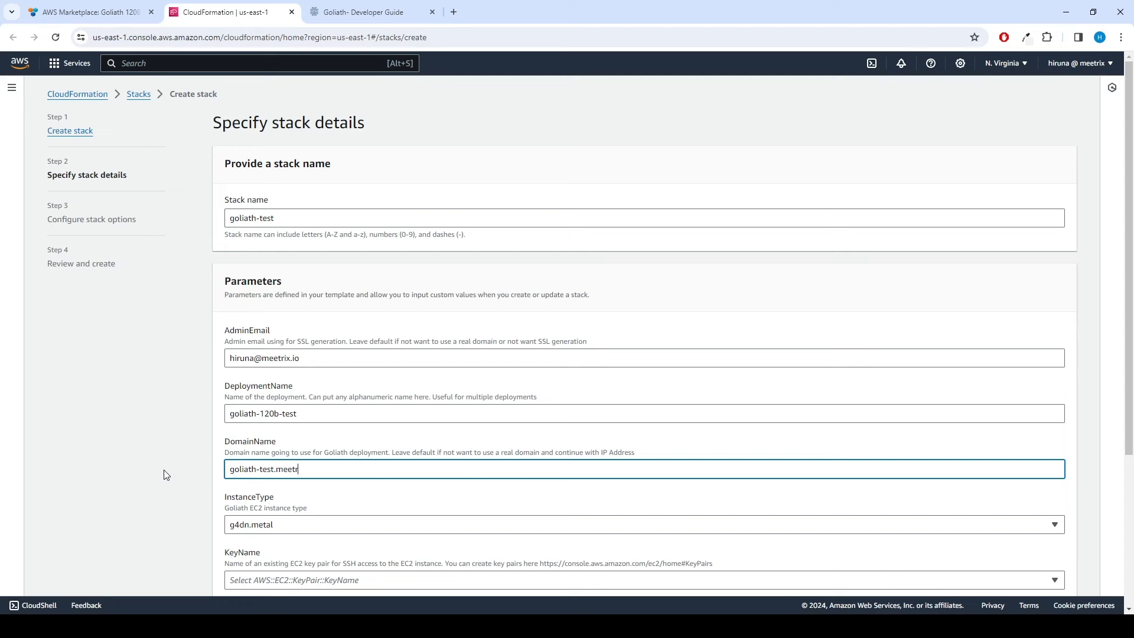
pyautogui.write('ix.io')
# Step: Keep instance type g4dn.metal, choose an existing key pair, and set SSHLocation to 0.0.0.0/0
pyautogui.scroll(-3, 159, 382)
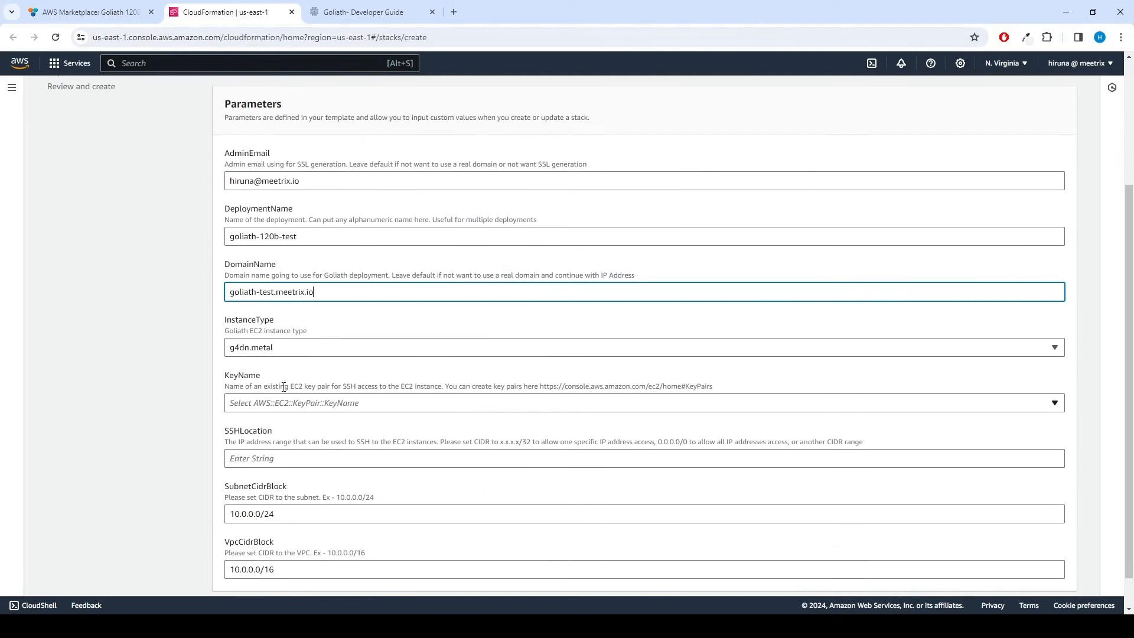
pyautogui.click(311, 348)
pyautogui.click(288, 391)
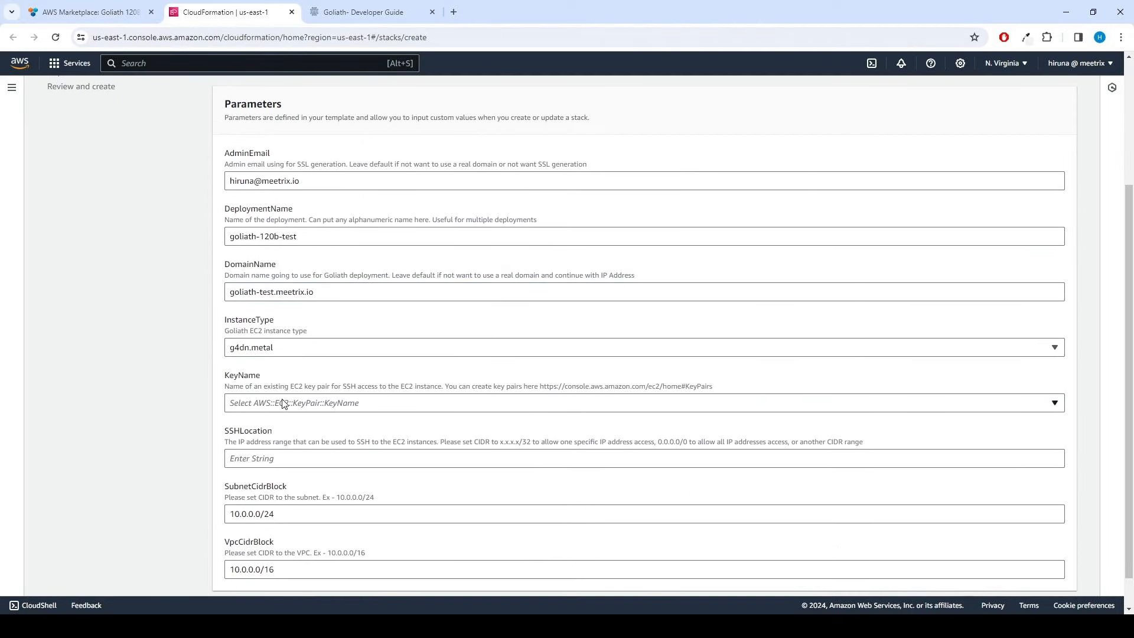
pyautogui.click(283, 404)
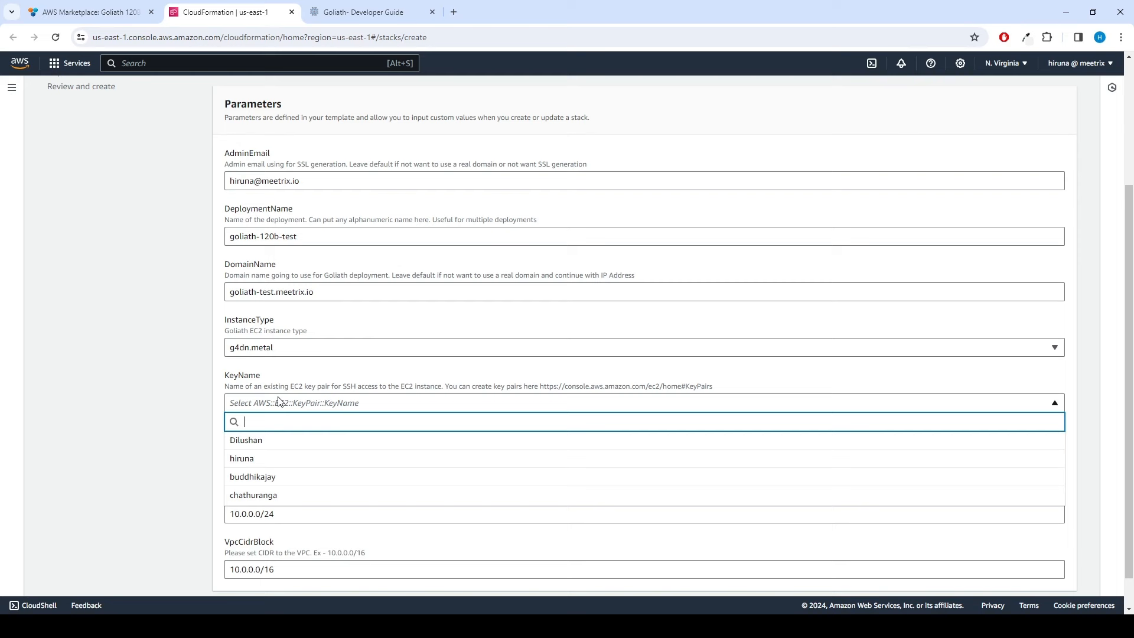
pyautogui.click(277, 459)
pyautogui.click(269, 457)
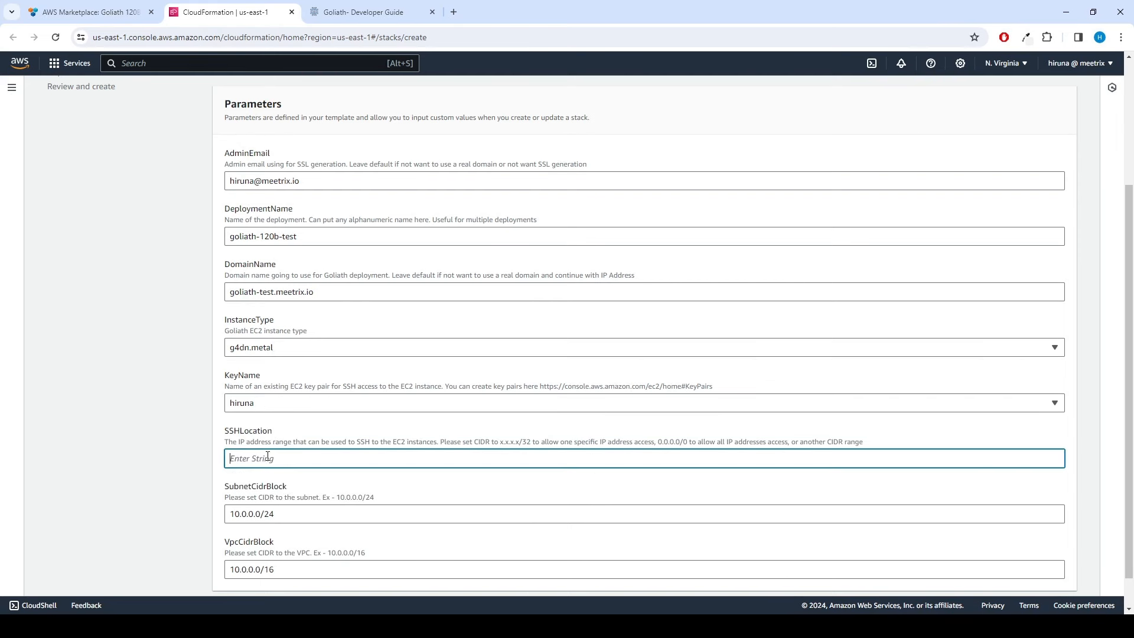
pyautogui.write('0.0.0.0/0')
# Step: Leave the SubnetCidrBlock and VpcCidrBlock defaults and move on to stack options
pyautogui.scroll(-1, 268, 456)
pyautogui.click(297, 473)
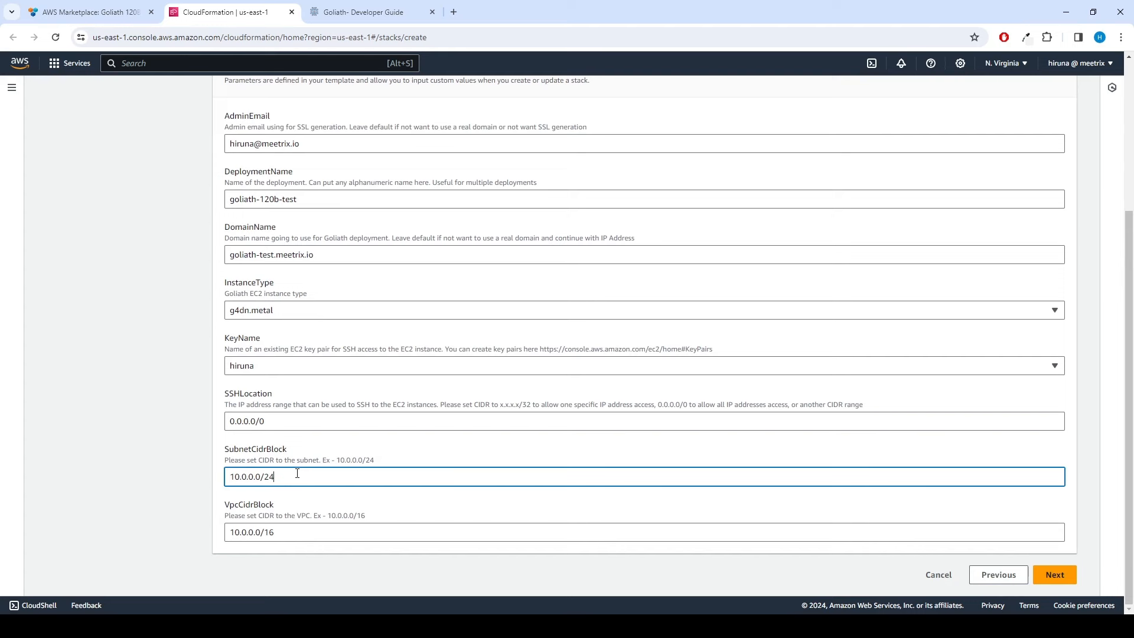
pyautogui.click(299, 536)
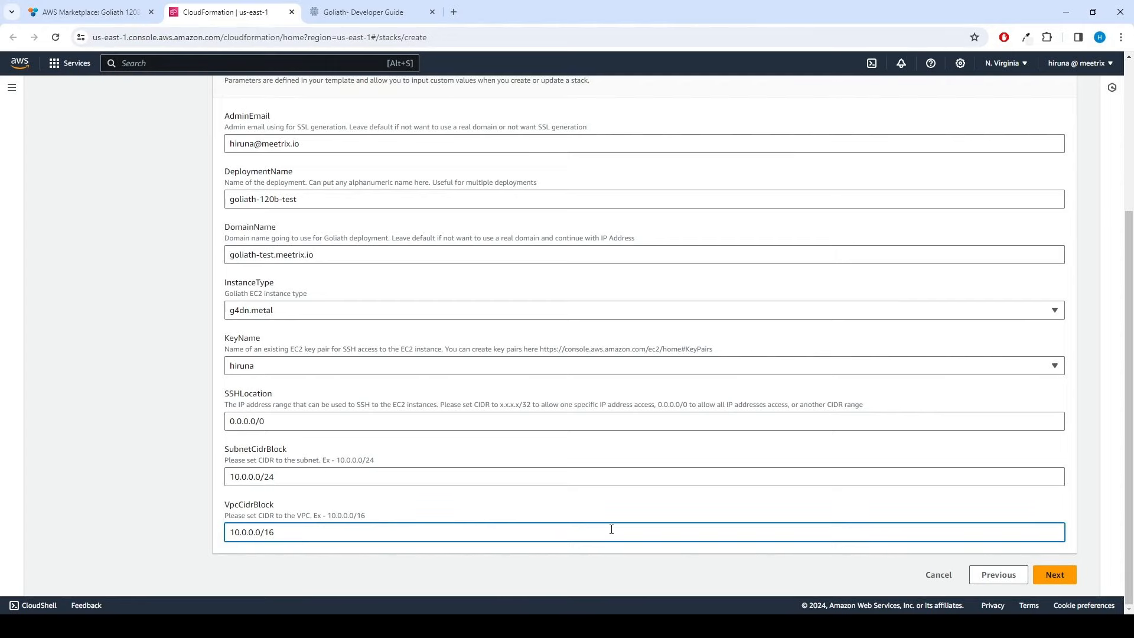
pyautogui.click(1055, 581)
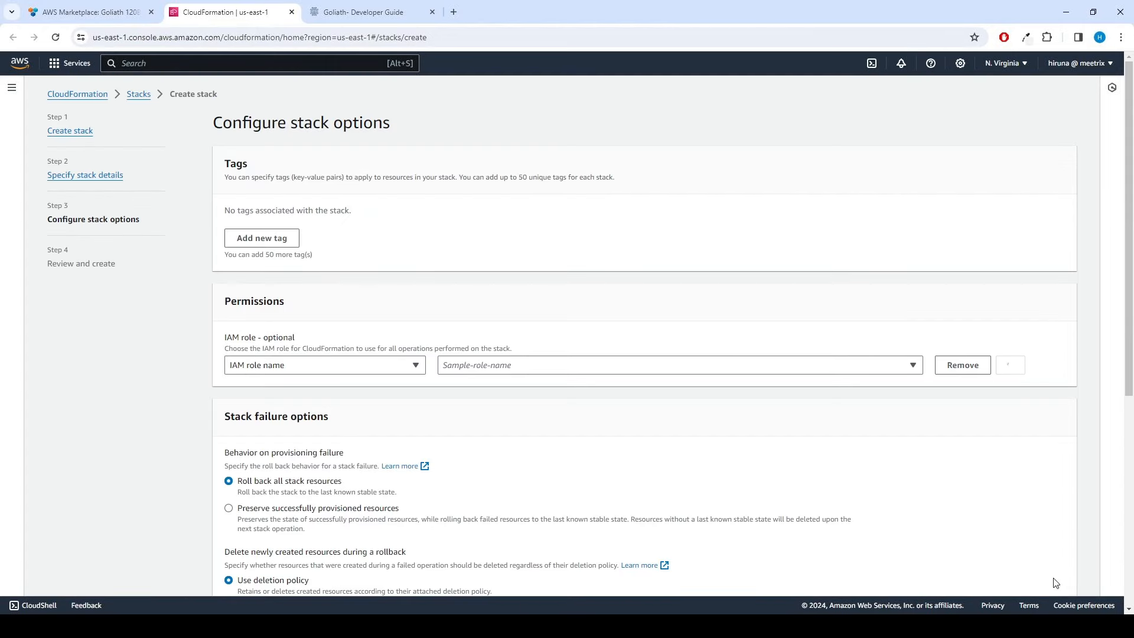
# Step: Leave all stack options at their defaults and go to the review step
pyautogui.scroll(-2, 731, 379)
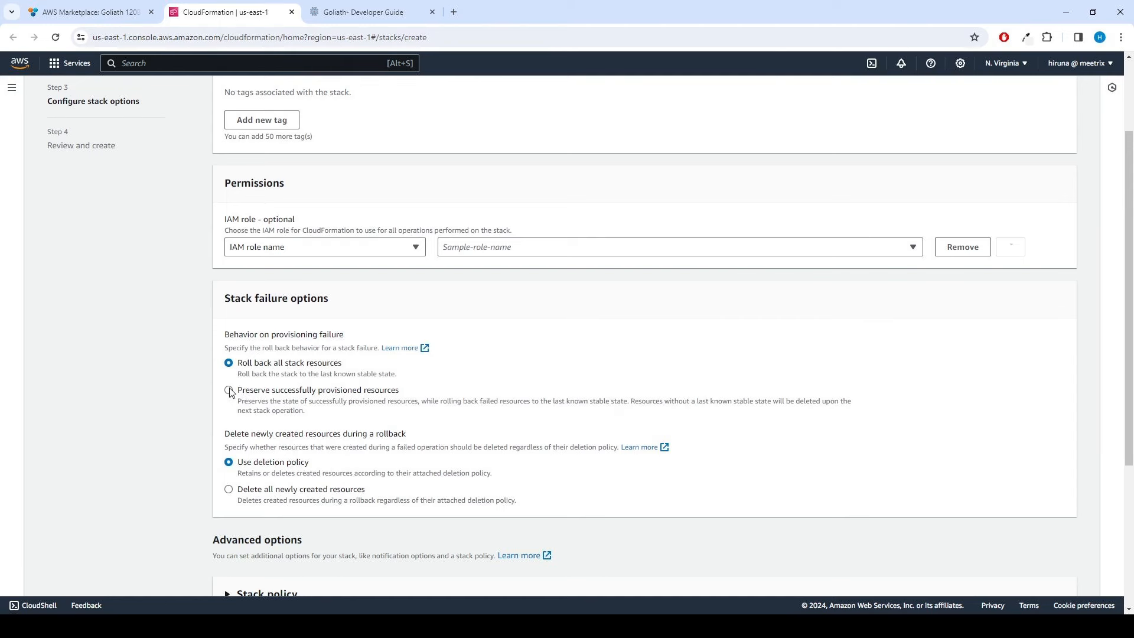
pyautogui.scroll(-4, 1034, 494)
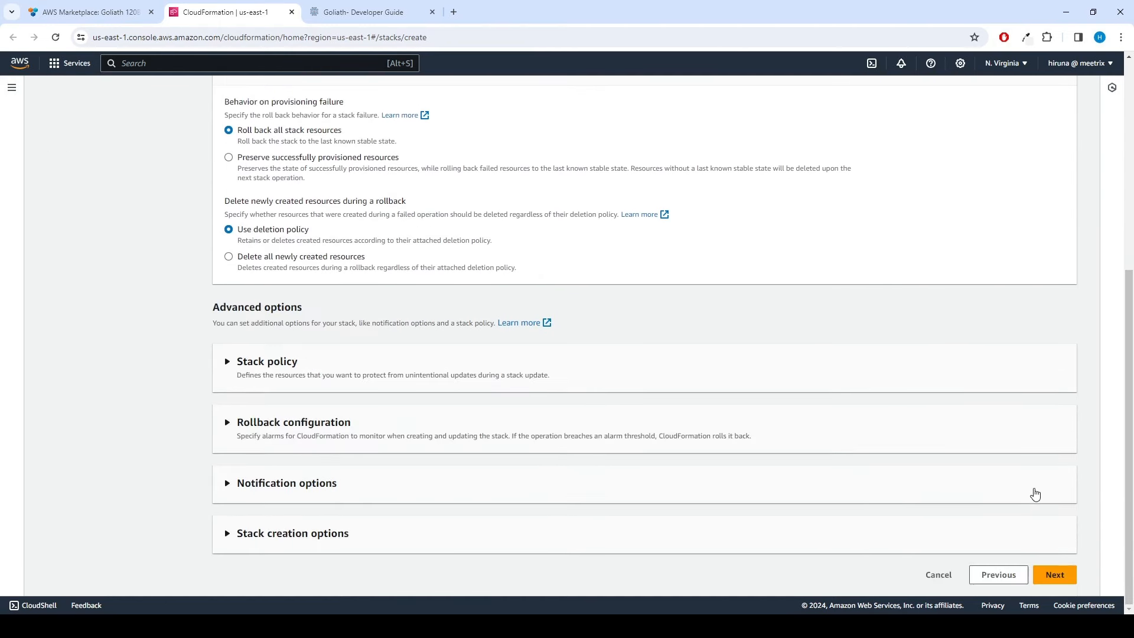
pyautogui.click(1053, 576)
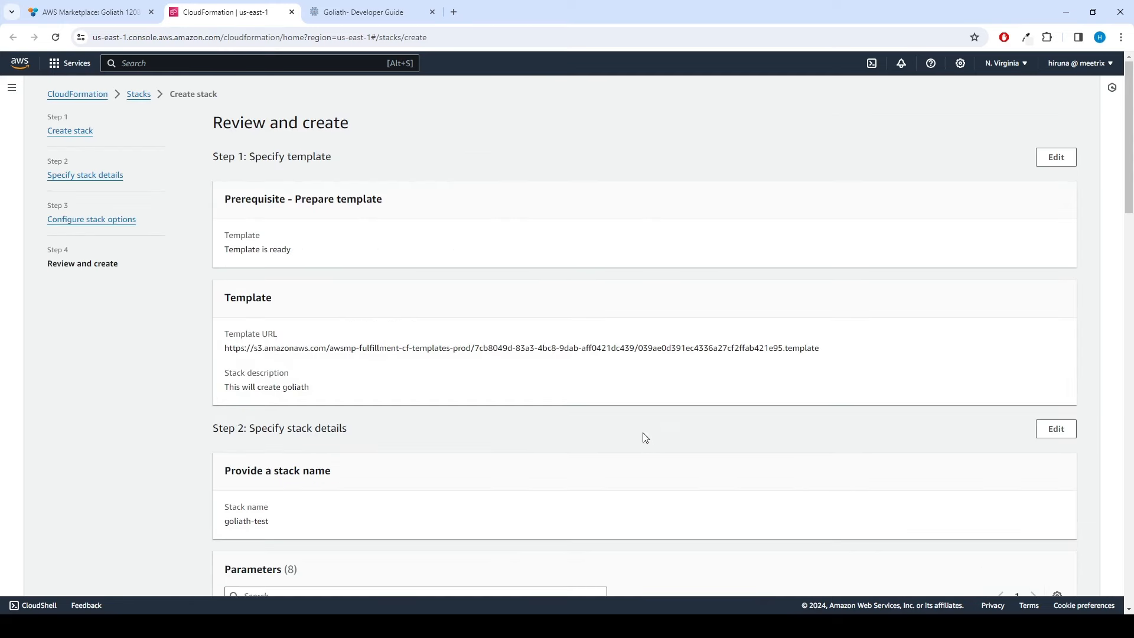
# Step: Acknowledge IAM resource creation and submit the goliath-test stack
pyautogui.scroll(-5, 645, 438)
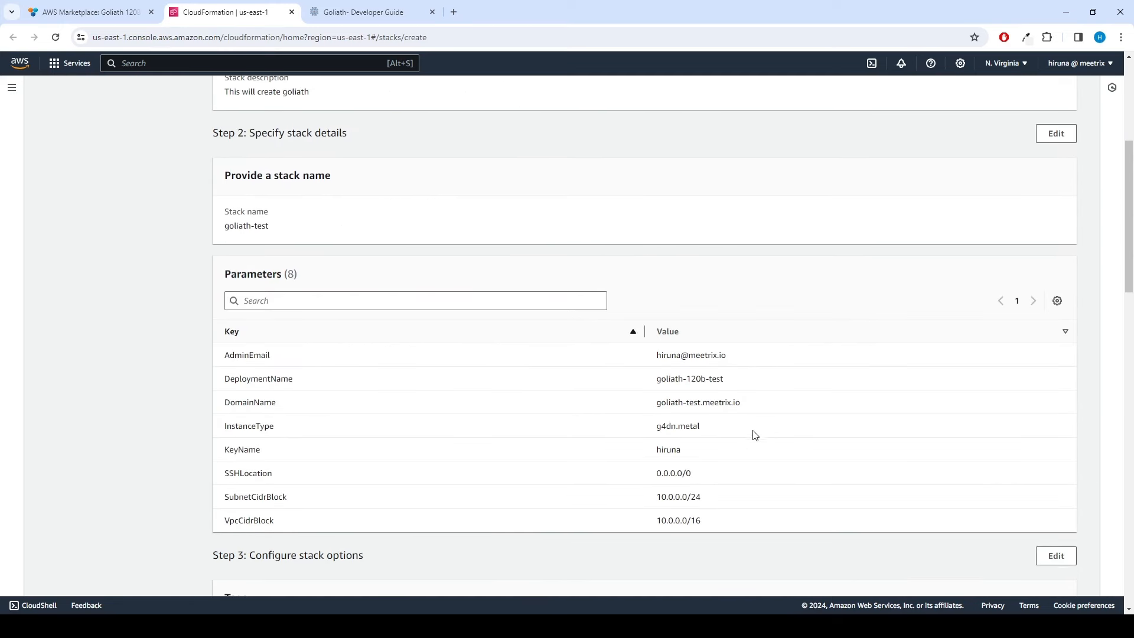
pyautogui.scroll(-15, 815, 527)
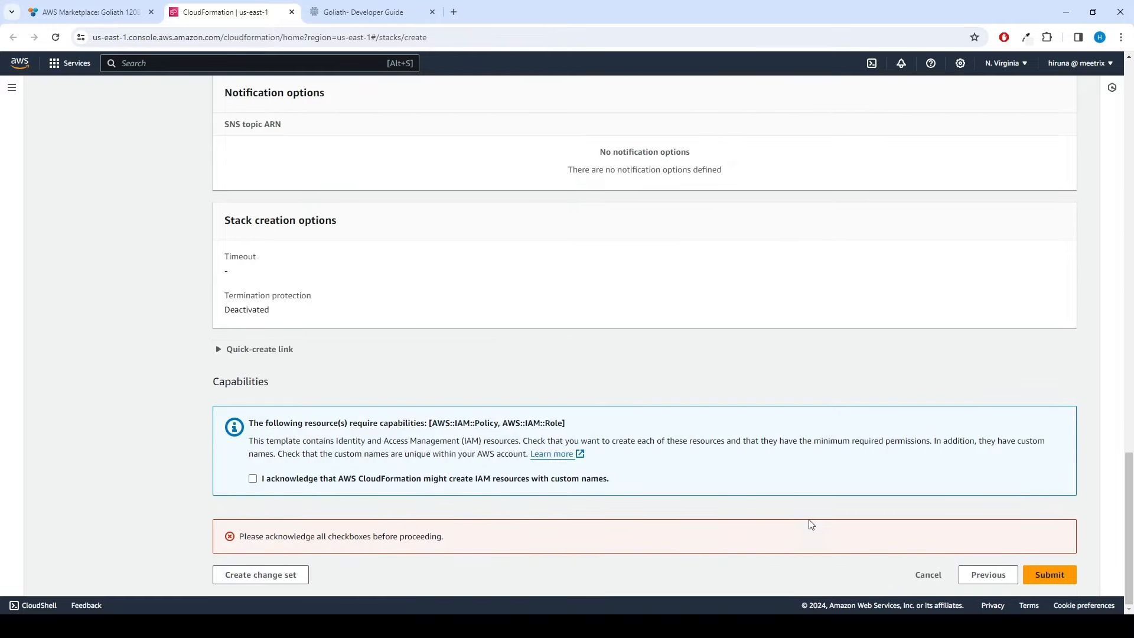
pyautogui.click(253, 481)
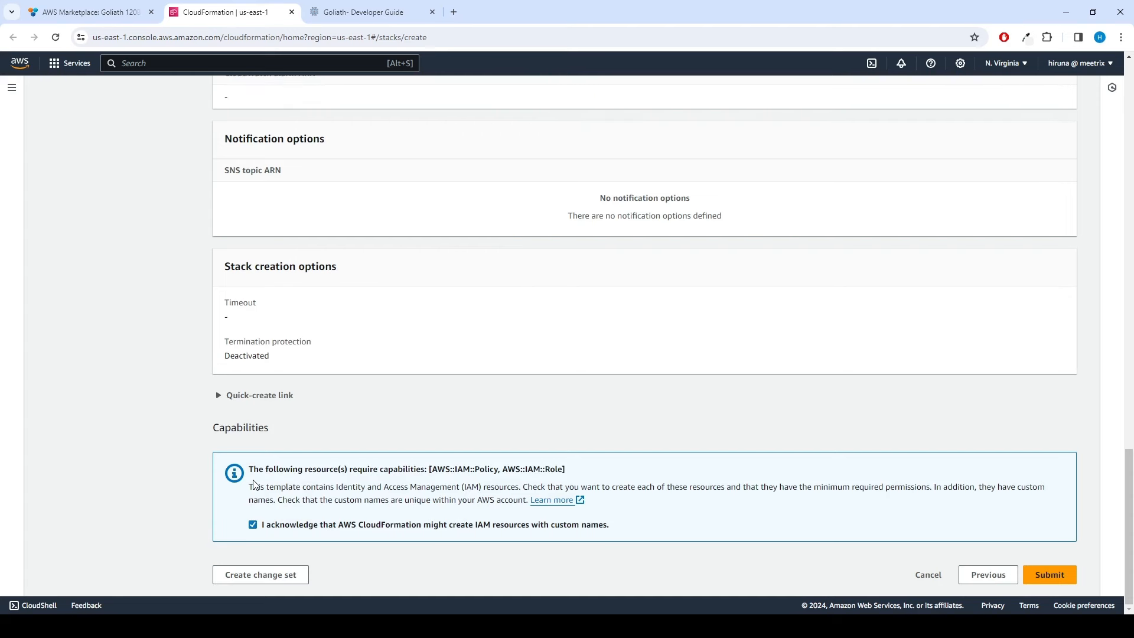
pyautogui.click(1047, 581)
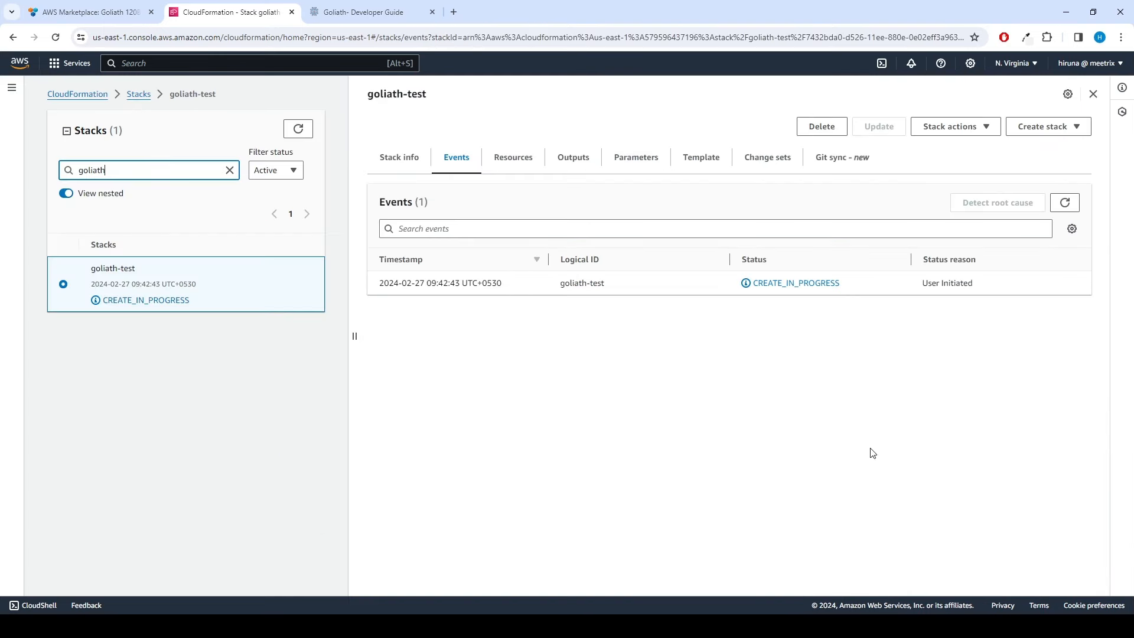
# Step: Refresh the goliath-test events until the stack reaches CREATE_COMPLETE
pyautogui.click(1065, 202)
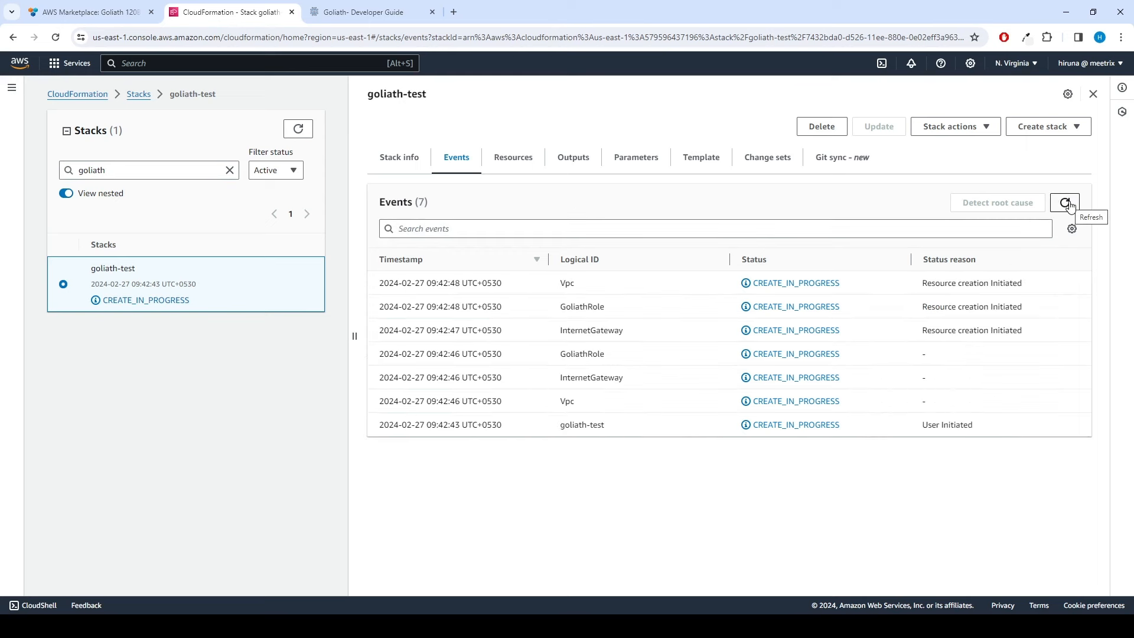
pyautogui.click(1067, 203)
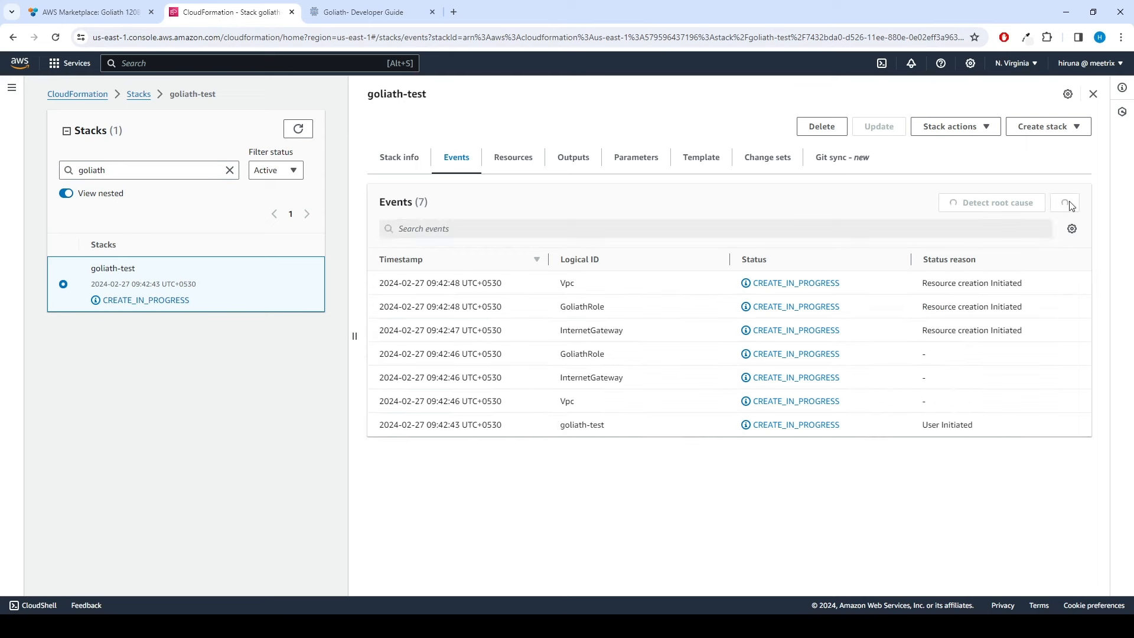
pyautogui.click(1056, 204)
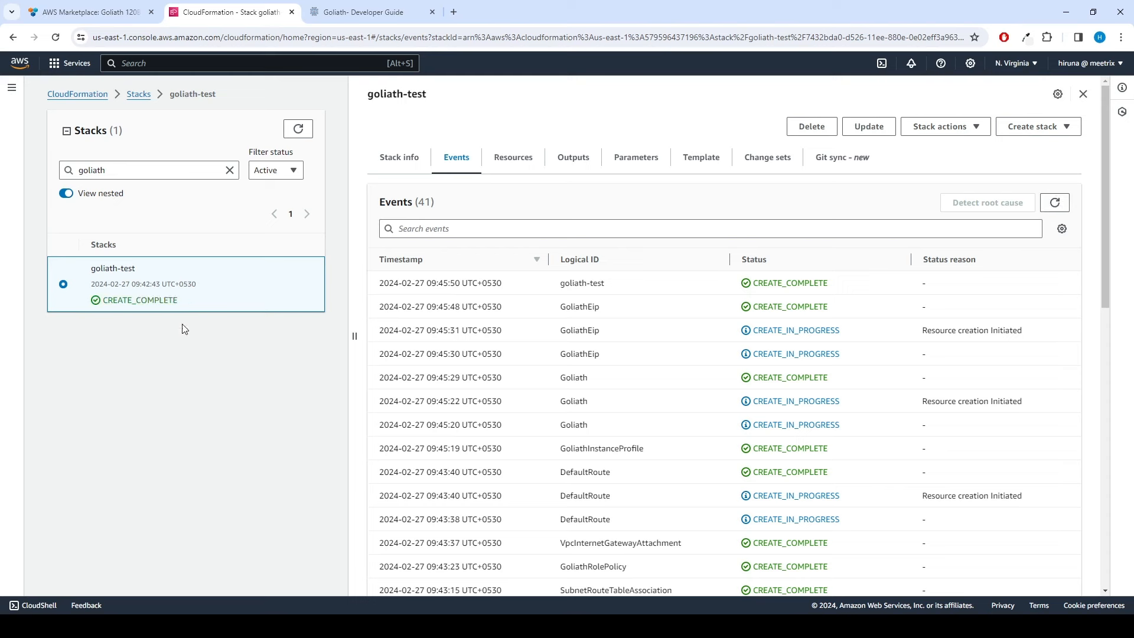
# Step: Copy the public IP 54.157.68.58 from the goliath-test stack outputs
pyautogui.click(572, 159)
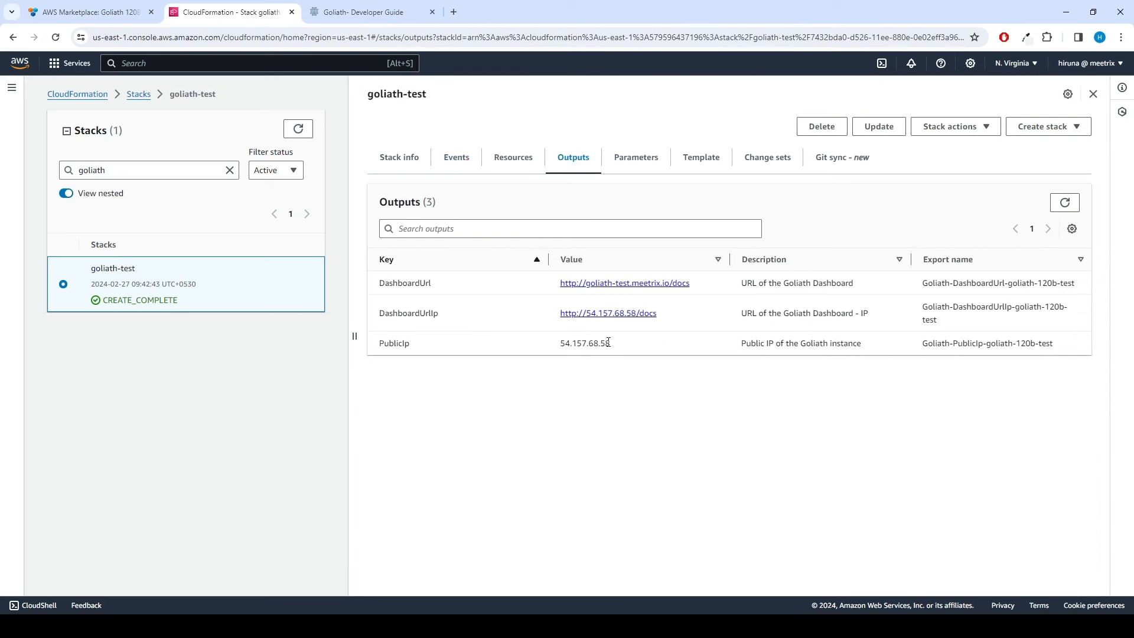
pyautogui.moveTo(612, 349); pyautogui.dragTo(555, 347)
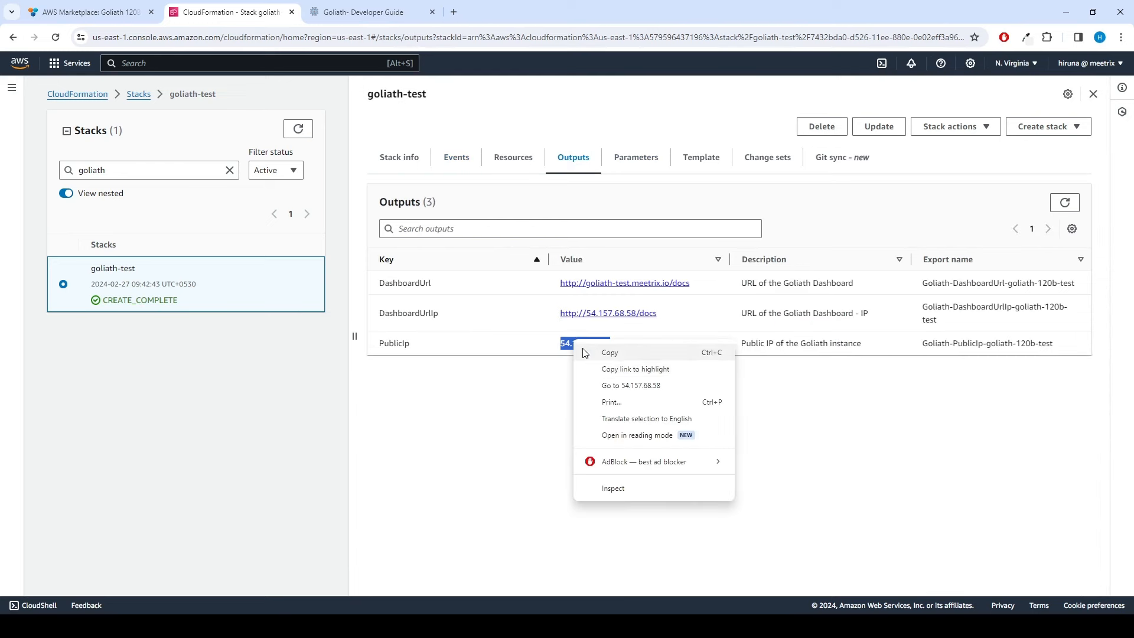
pyautogui.rightClick(573, 343)
pyautogui.click(608, 353)
# Step: Open Route 53 in a new tab and go to the meetrix.io hosted zone
pyautogui.click(173, 67)
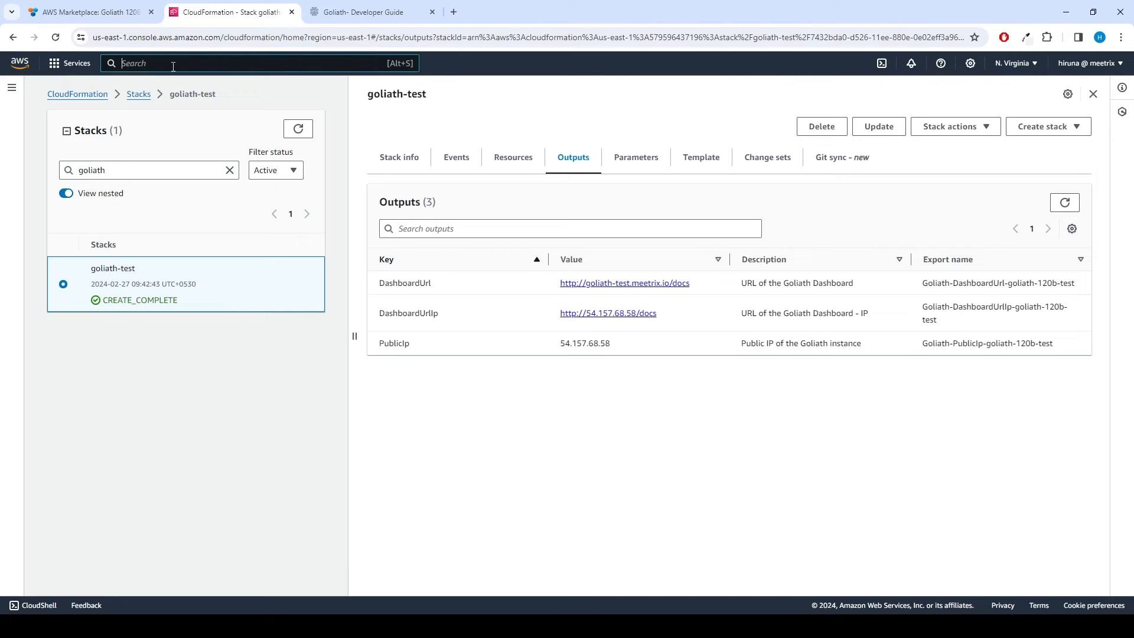
pyautogui.write('routr')
pyautogui.press('BackSpace')
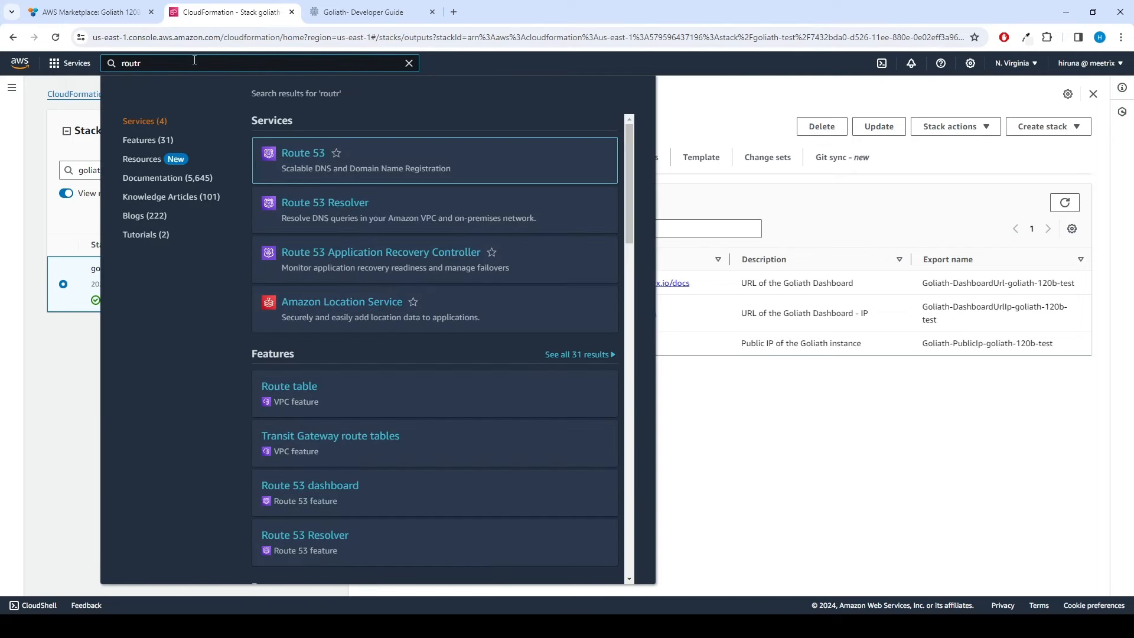
pyautogui.write('e 53')
pyautogui.middleClick(309, 152)
pyautogui.click(353, 13)
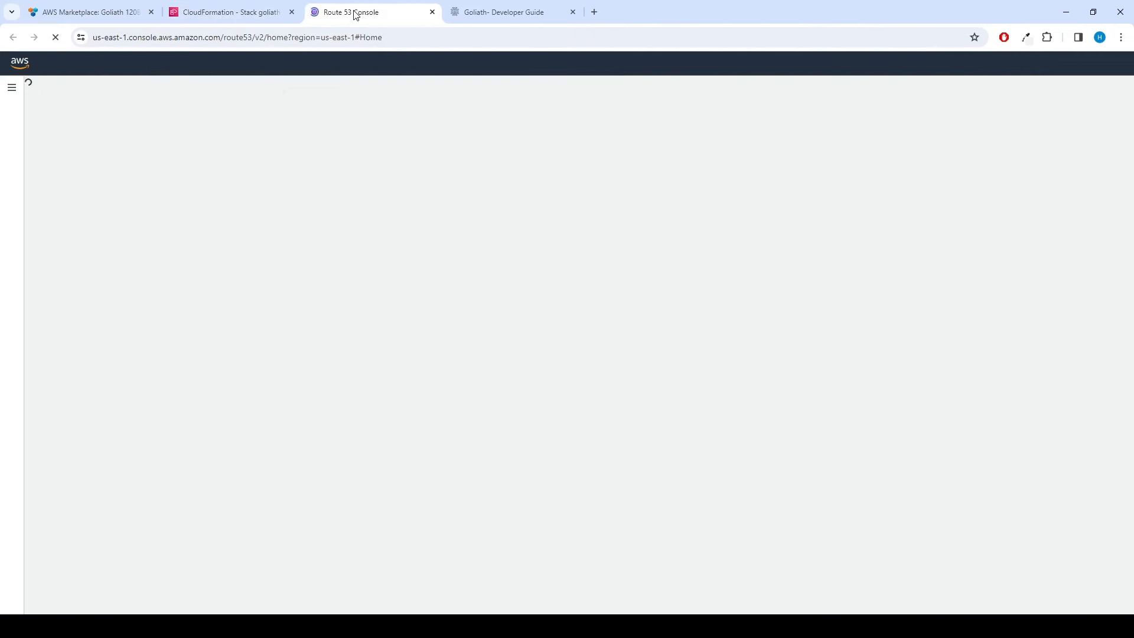
pyautogui.click(303, 215)
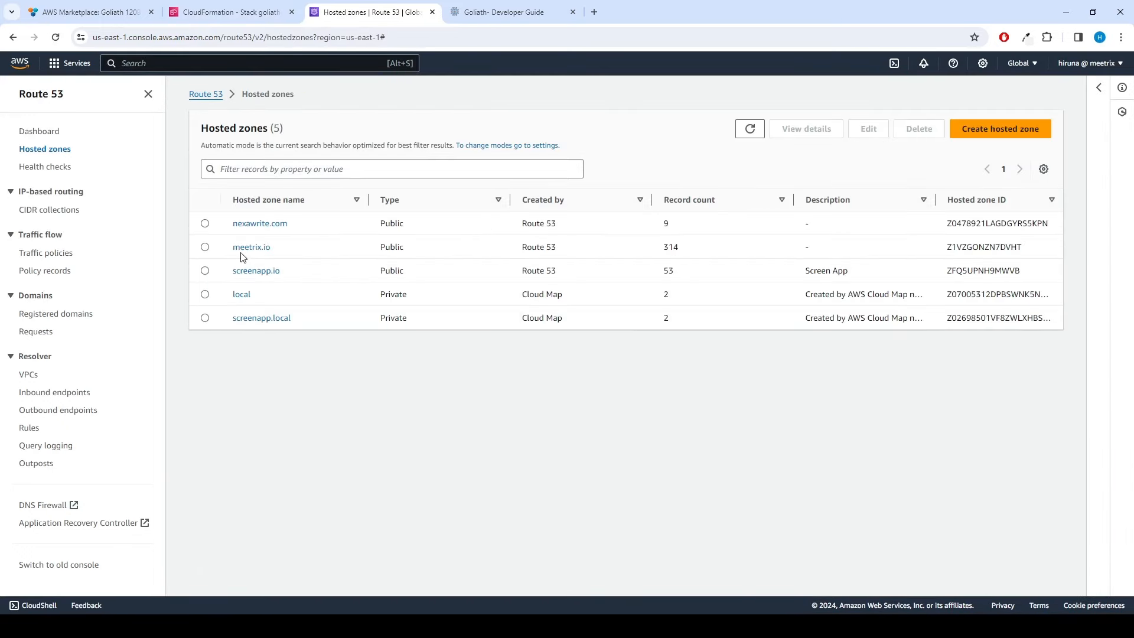
pyautogui.click(252, 250)
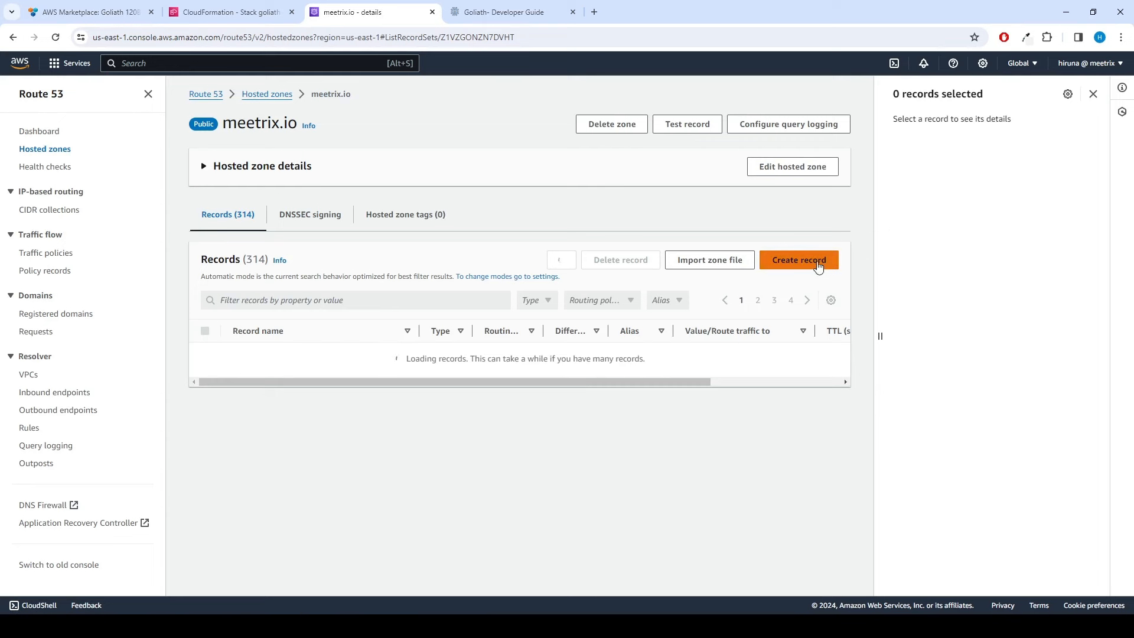
# Step: Create an A record goliath-test pointing to 54.157.68.58
pyautogui.click(791, 262)
pyautogui.write('gol')
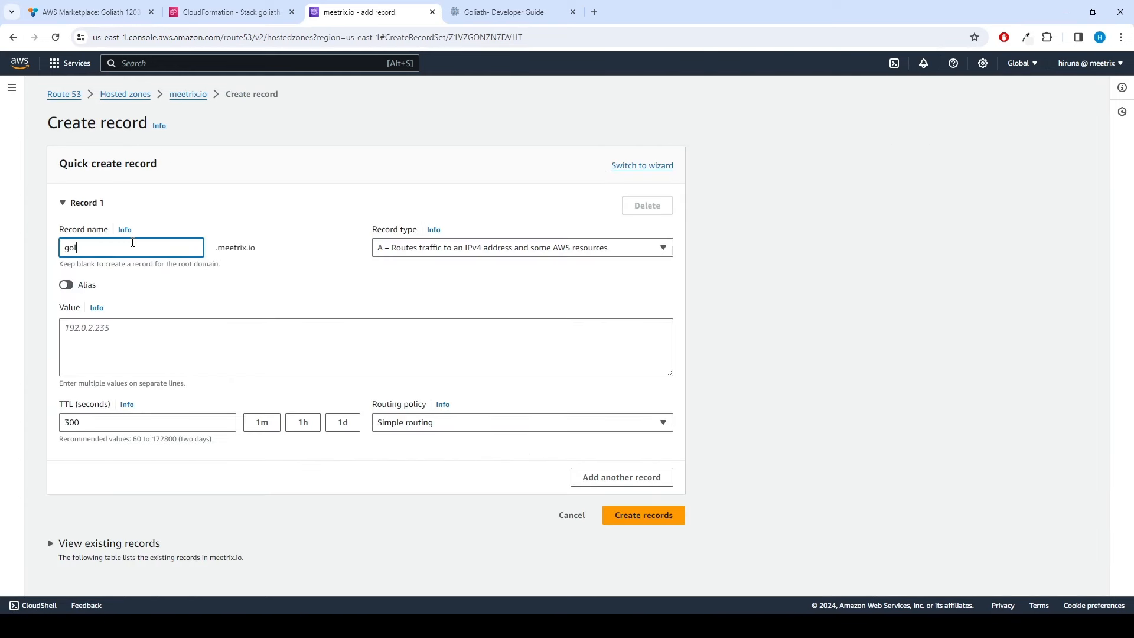
pyautogui.write('iath-test')
pyautogui.click(132, 348)
pyautogui.hotkey('ctrl', 'v')
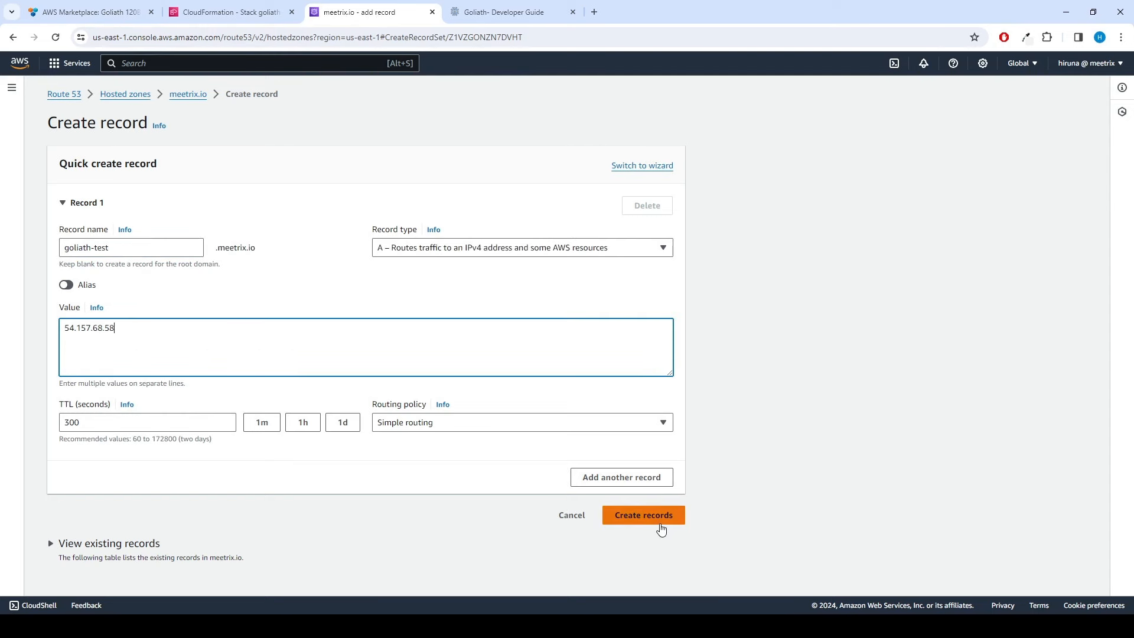
pyautogui.click(656, 520)
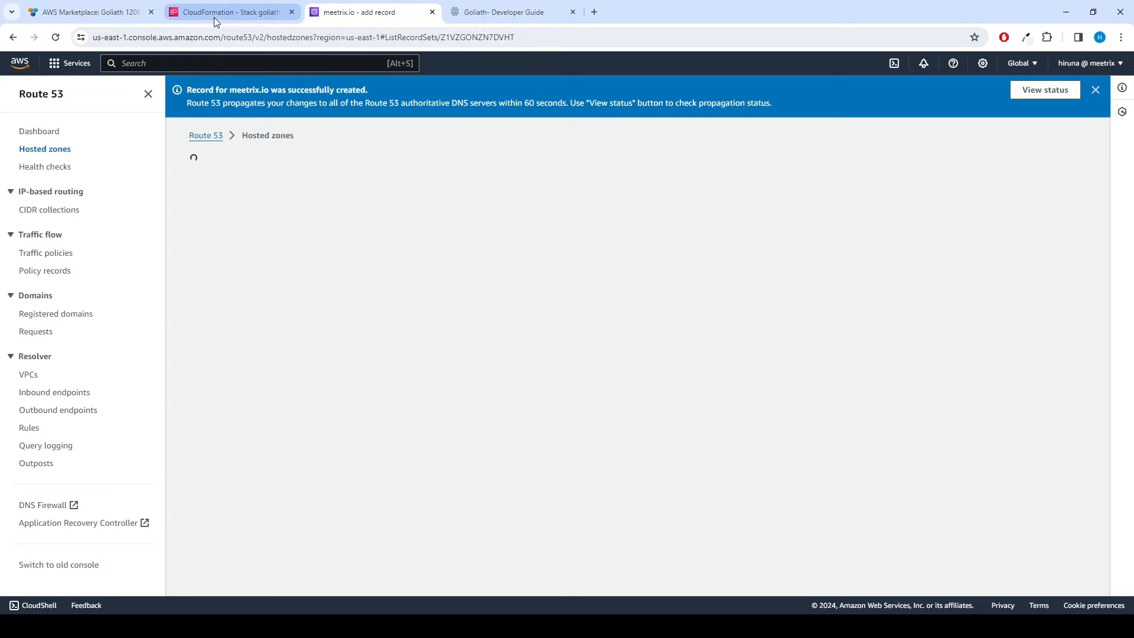
# Step: Copy the instance's public IP 54.157.68.58 from the stack outputs again
pyautogui.click(213, 13)
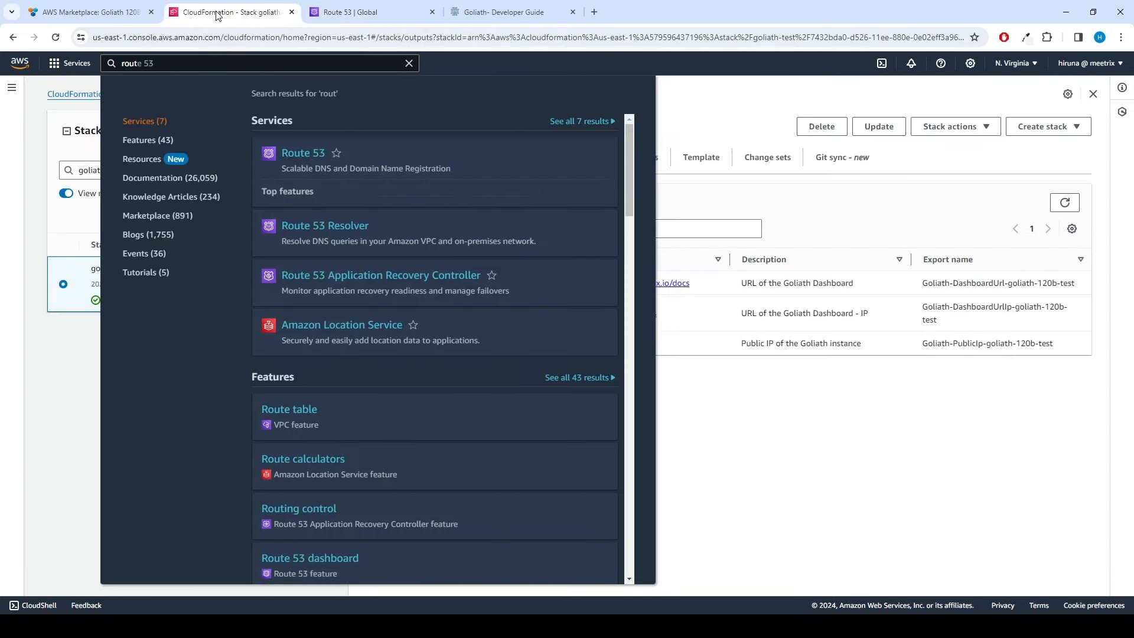
pyautogui.click(713, 110)
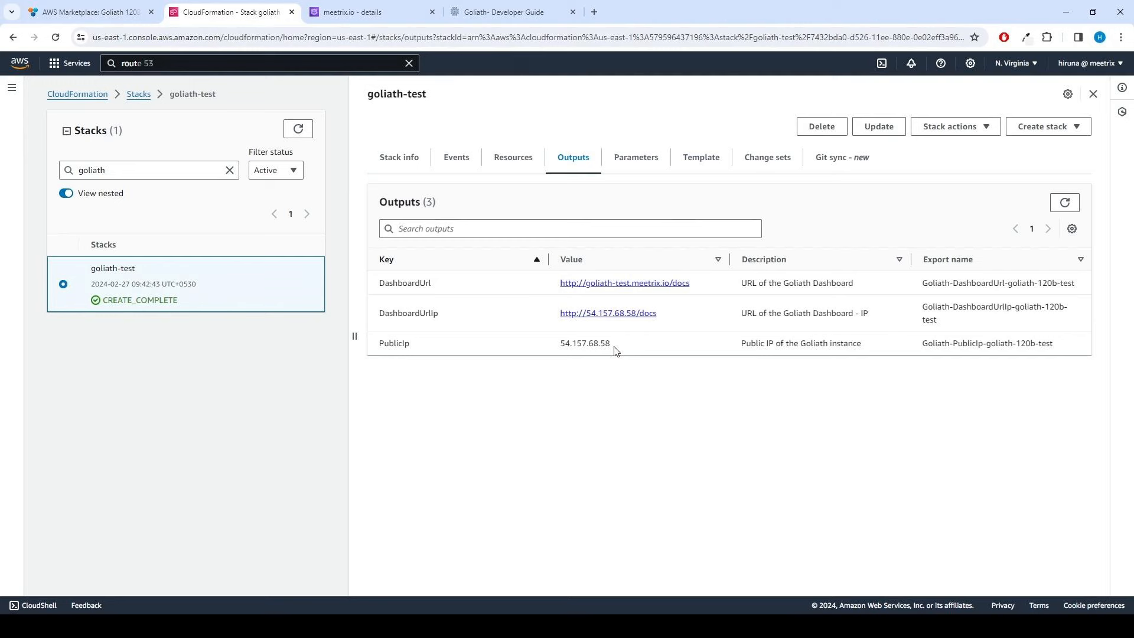
pyautogui.moveTo(615, 351); pyautogui.dragTo(566, 349)
pyautogui.rightClick(571, 346)
pyautogui.click(588, 360)
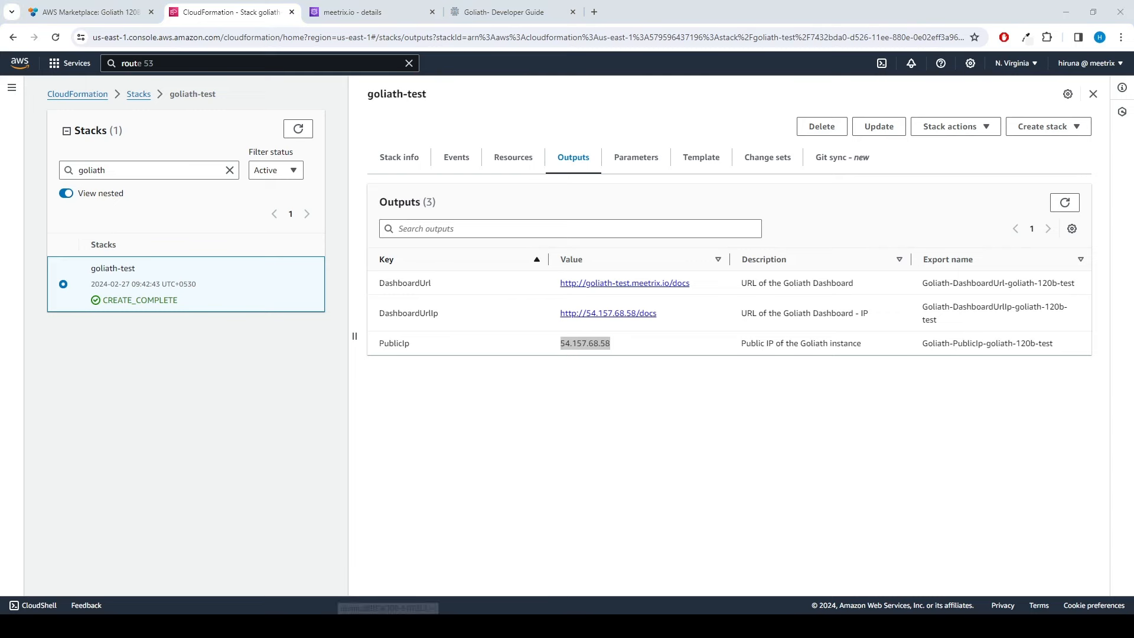
pyautogui.click(387, 626)
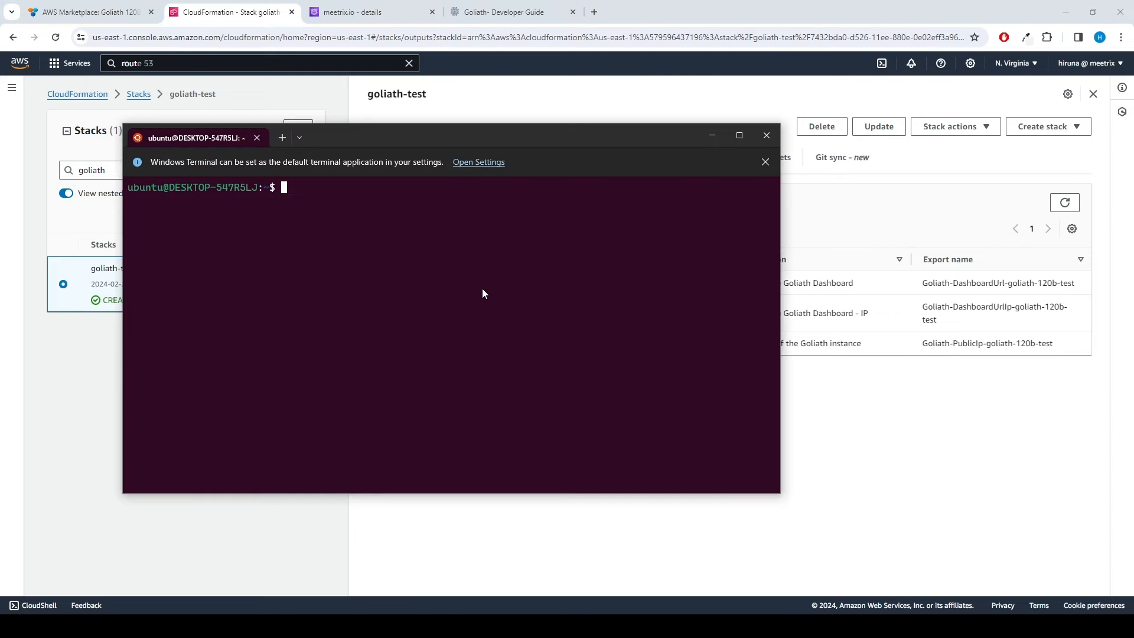
pyautogui.write('cd keys/hiruna/')
pyautogui.press('Return')
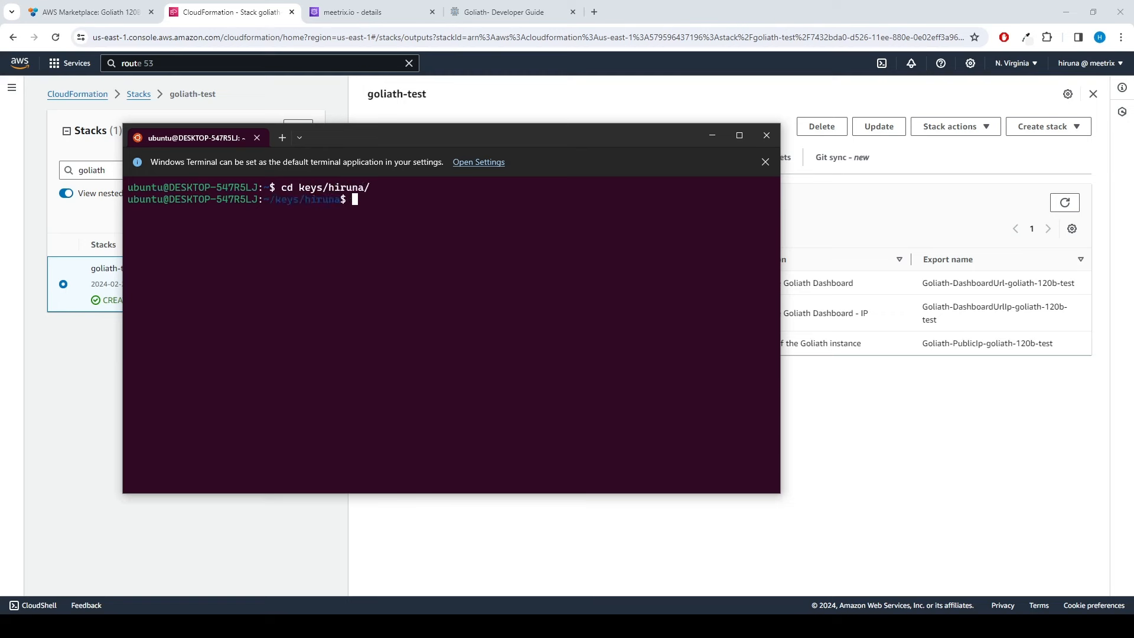
pyautogui.write('ssh -i hiruna.p')
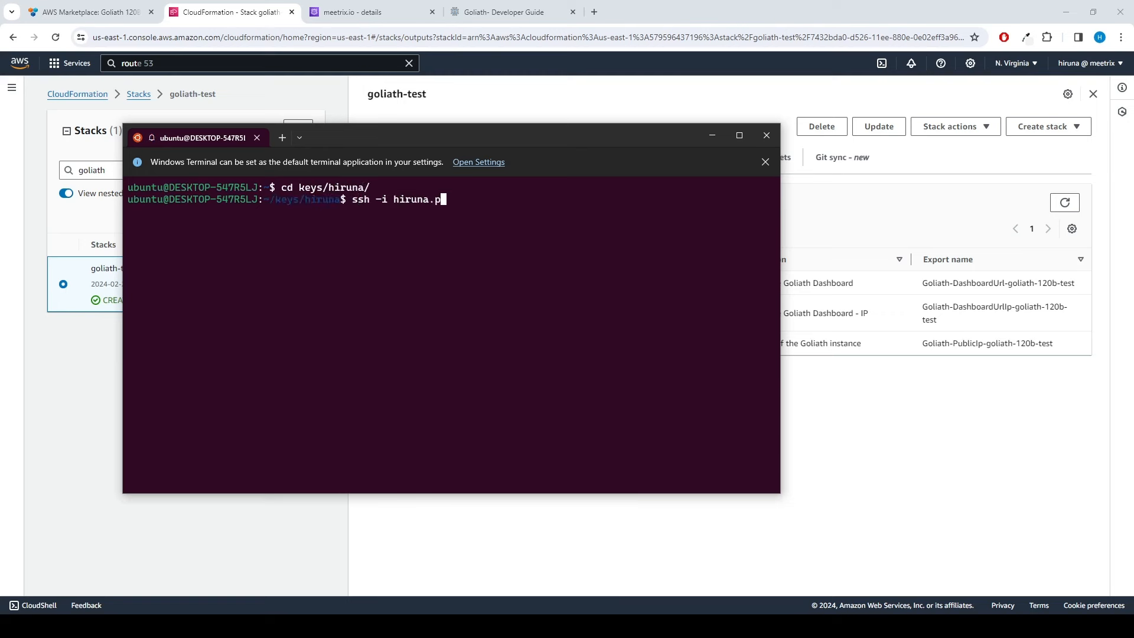
pyautogui.write('em ubuntu@')
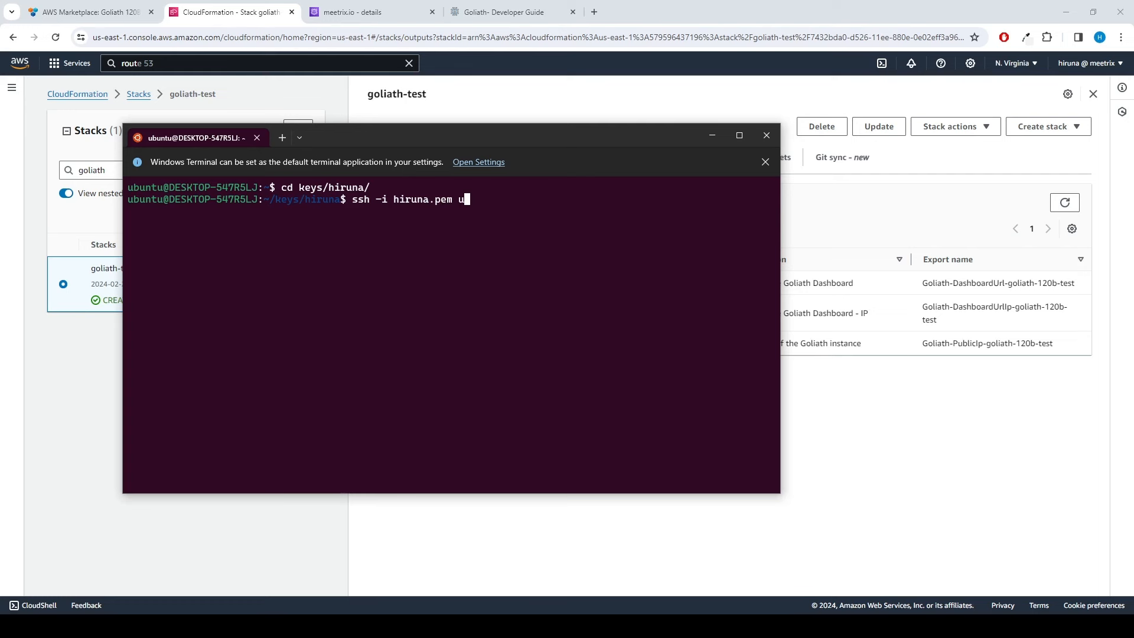
pyautogui.rightClick(512, 288)
pyautogui.press('Return')
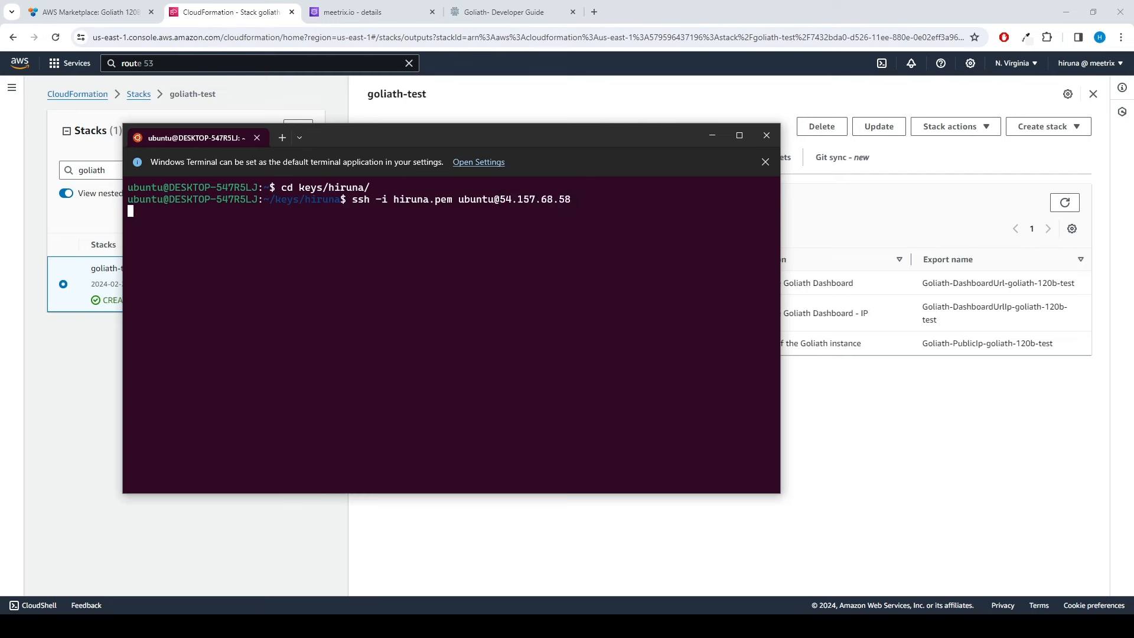
pyautogui.write('yes')
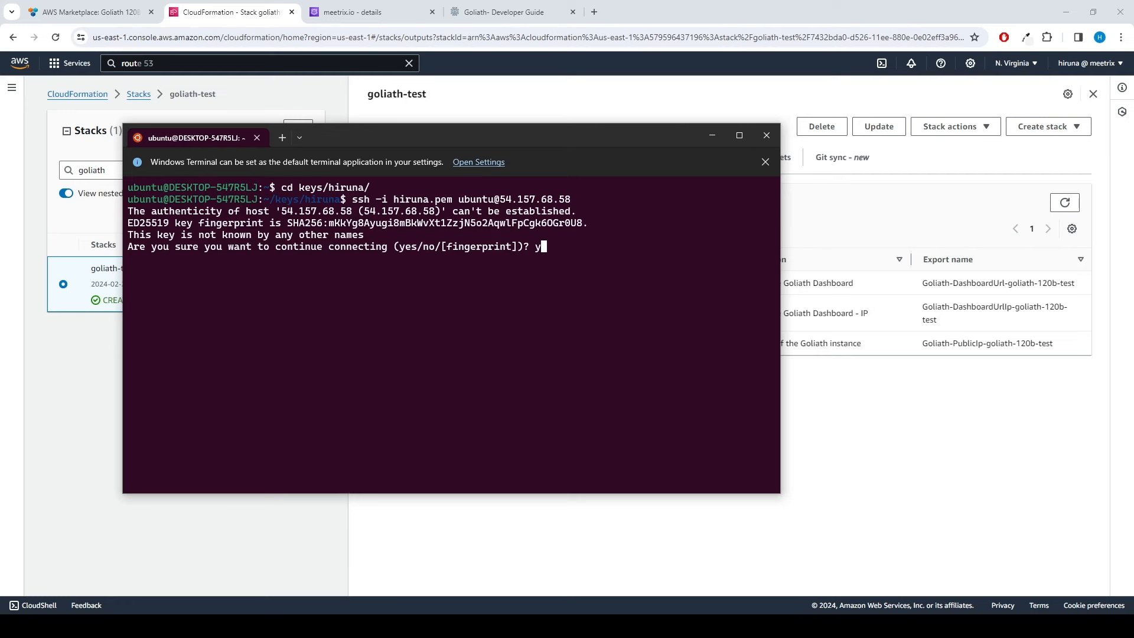
pyautogui.press('Return')
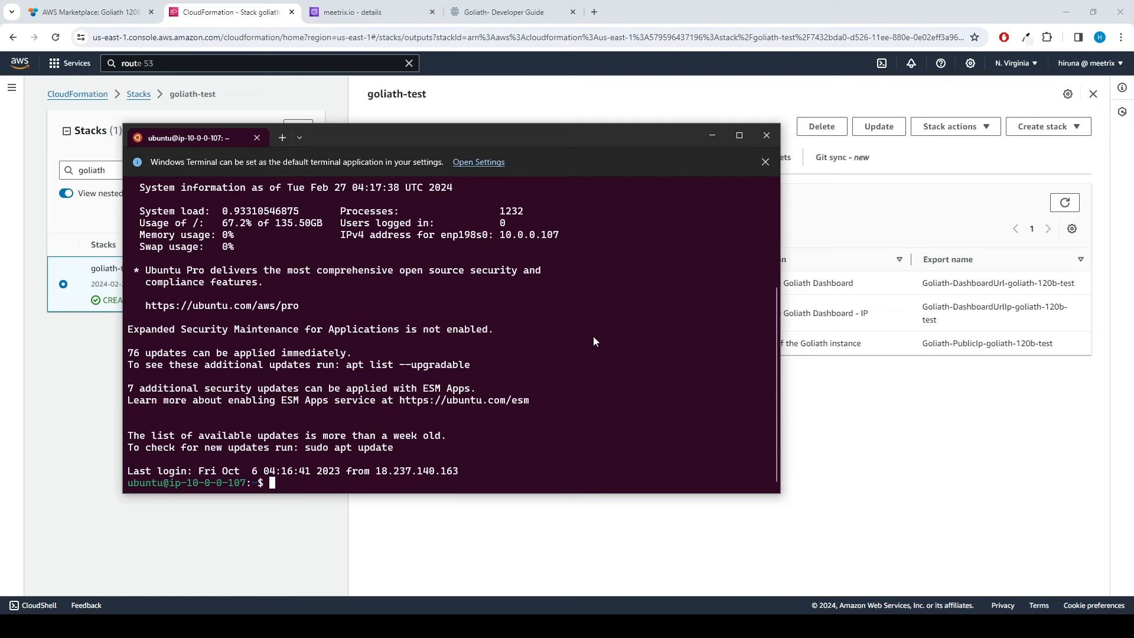
# Step: Find the SSL certificate generation command in the Goliath developer guide
pyautogui.click(487, 16)
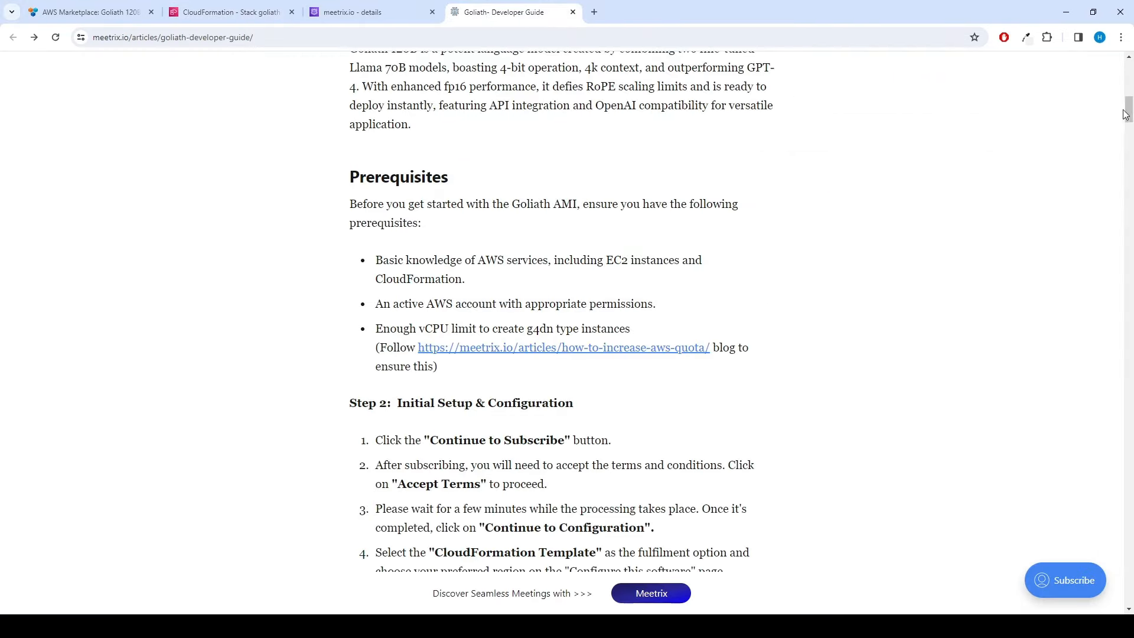
pyautogui.moveTo(1129, 113); pyautogui.dragTo(1129, 280)
pyautogui.scroll(-8, 472, 369)
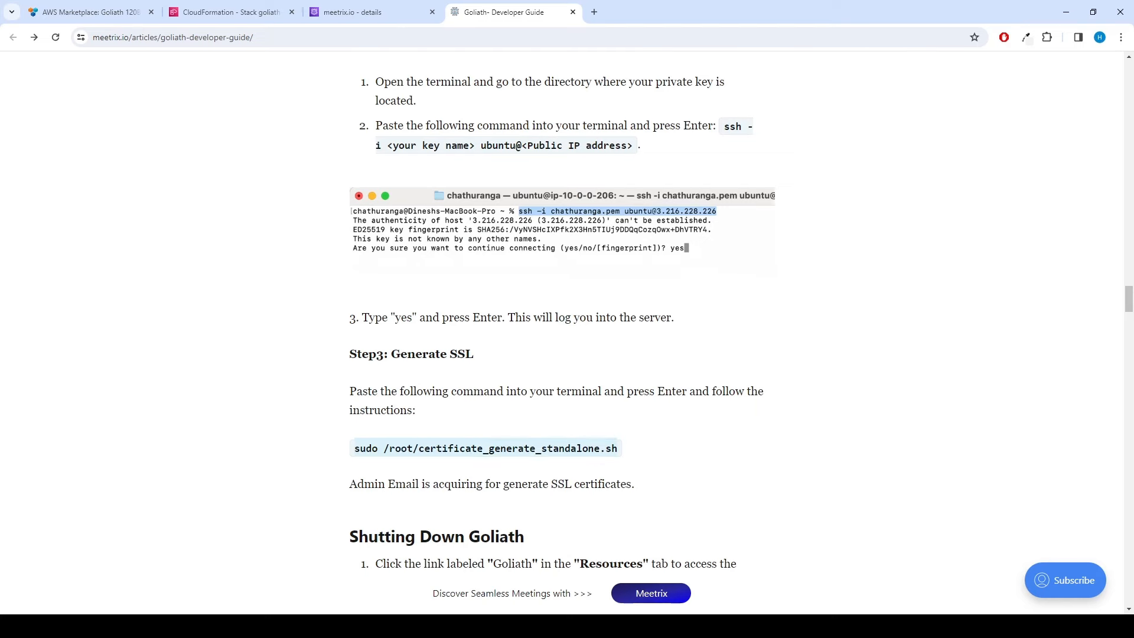
# Step: Run sudo /root/certificate_generate_standalone.sh on the instance, choosing option 1 to reinstall the certificate
pyautogui.hotkey('alt', 'Tab')
pyautogui.rightClick(624, 359)
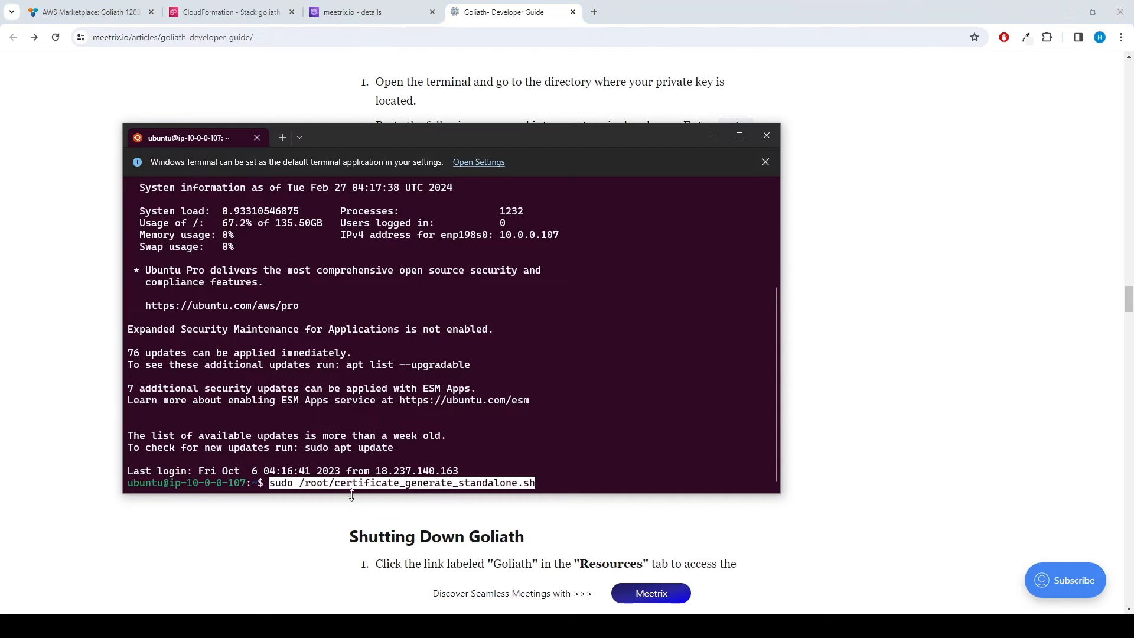
pyautogui.press('Return')
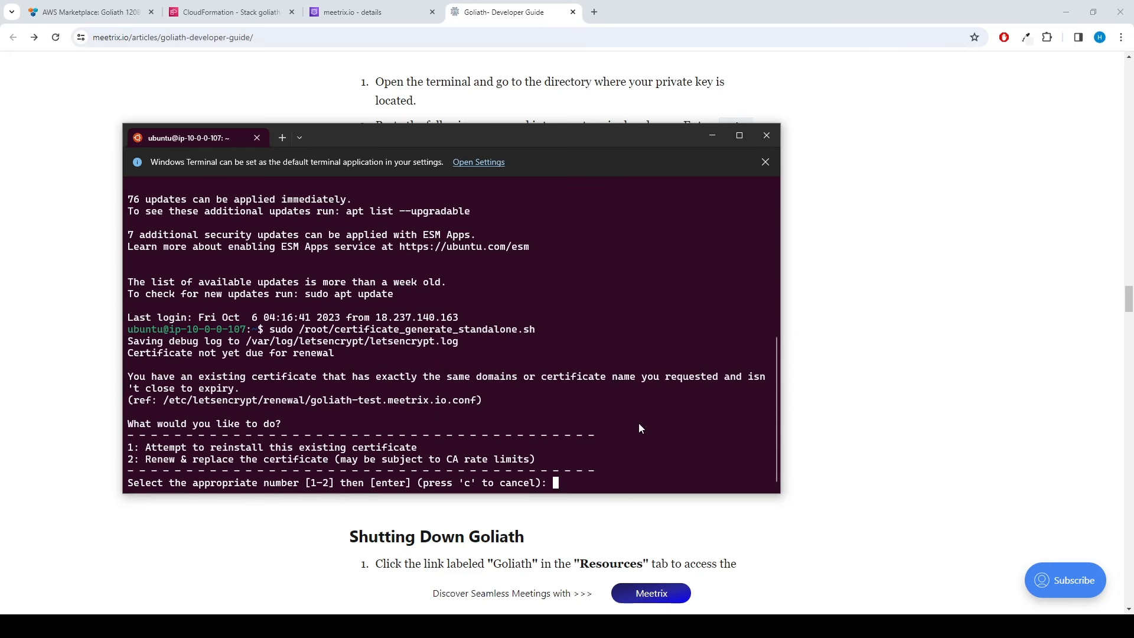
pyautogui.write('1')
pyautogui.press('Return')
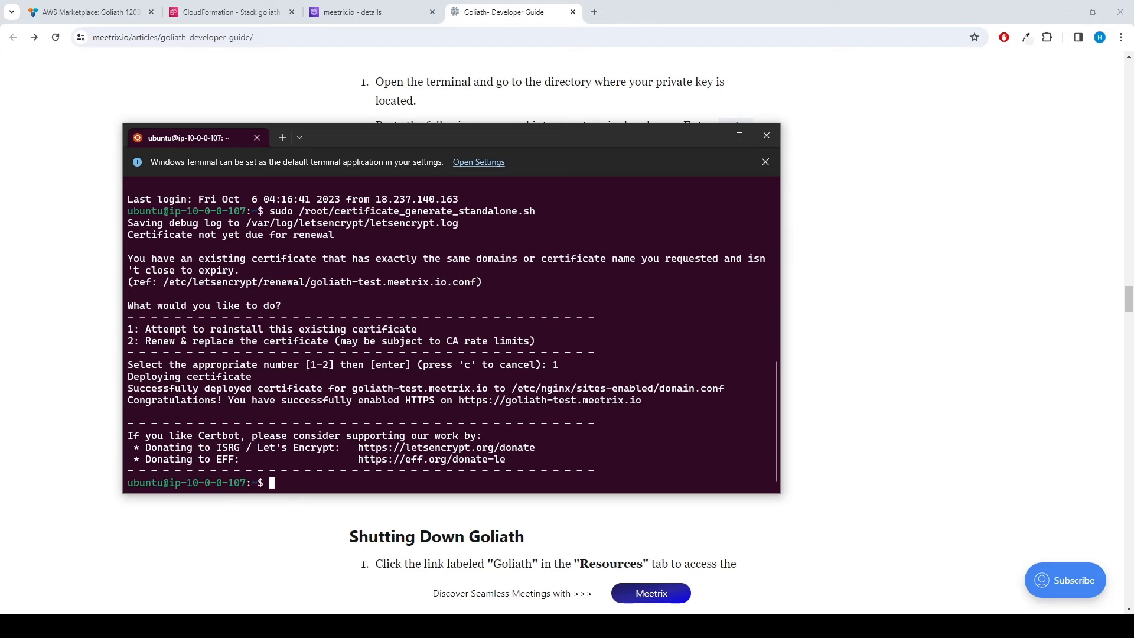
# Step: Open the stack's DashboardUrl in a private browser window
pyautogui.click(712, 137)
pyautogui.click(231, 13)
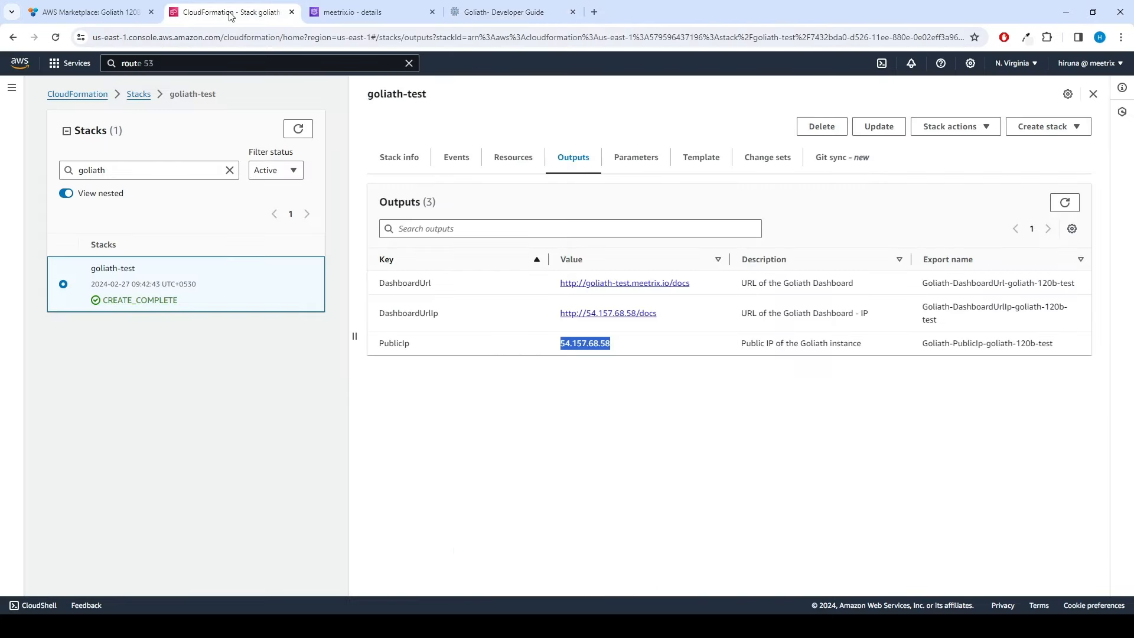
pyautogui.click(684, 394)
pyautogui.rightClick(658, 284)
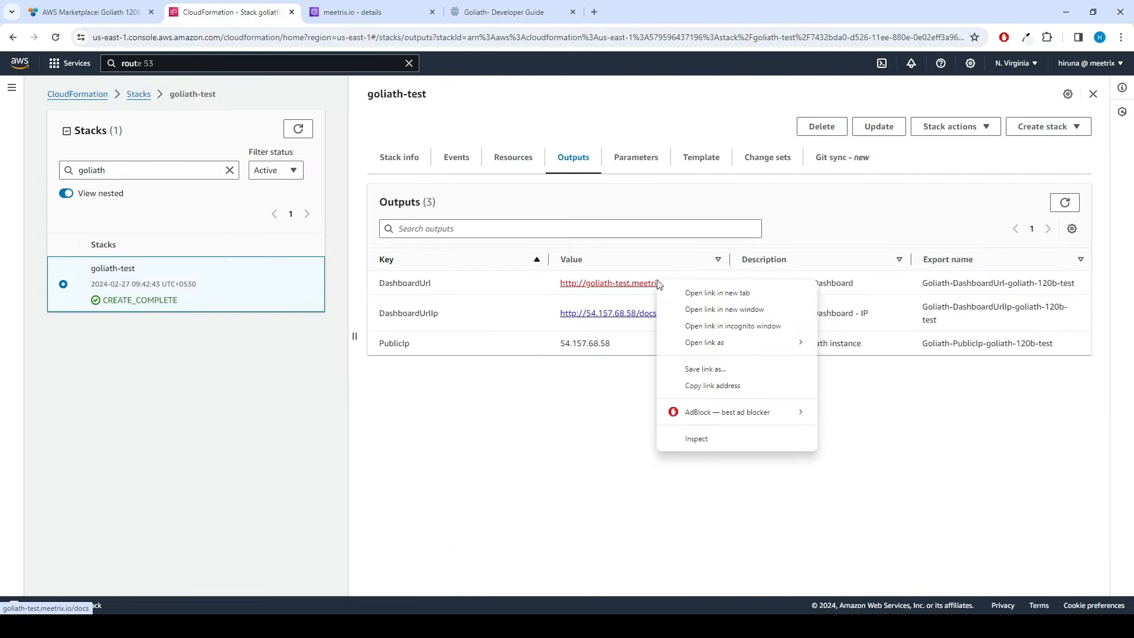
pyautogui.click(693, 326)
# Step: Check the guide's 502 Bad Gateway advice and reload the dashboard
pyautogui.click(1066, 13)
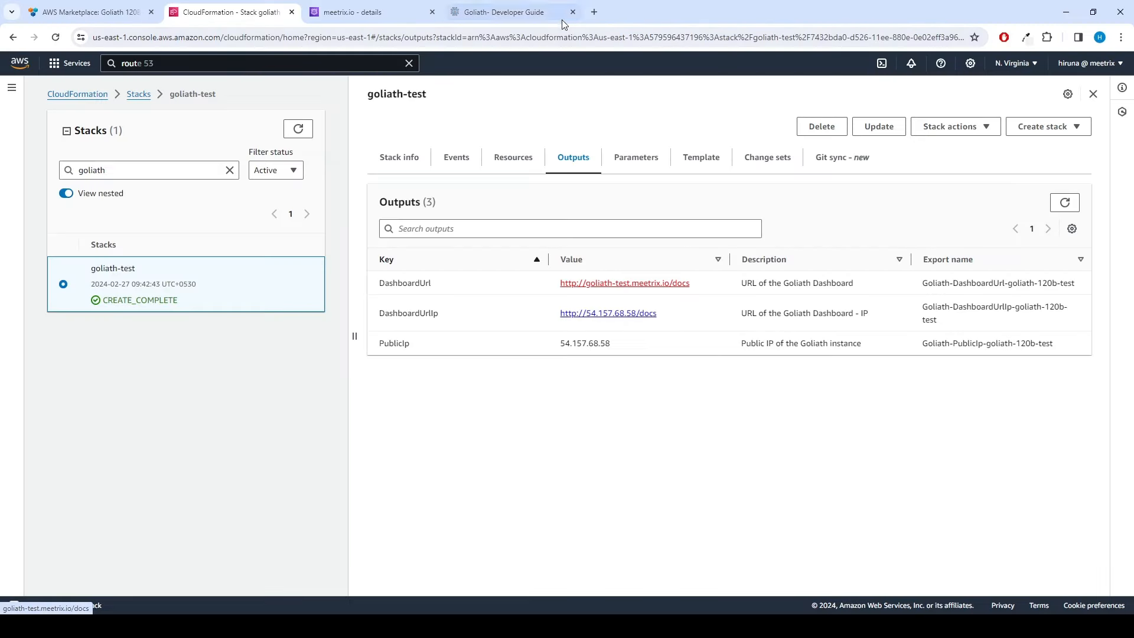
pyautogui.click(523, 18)
pyautogui.moveTo(1128, 303); pyautogui.dragTo(1130, 559)
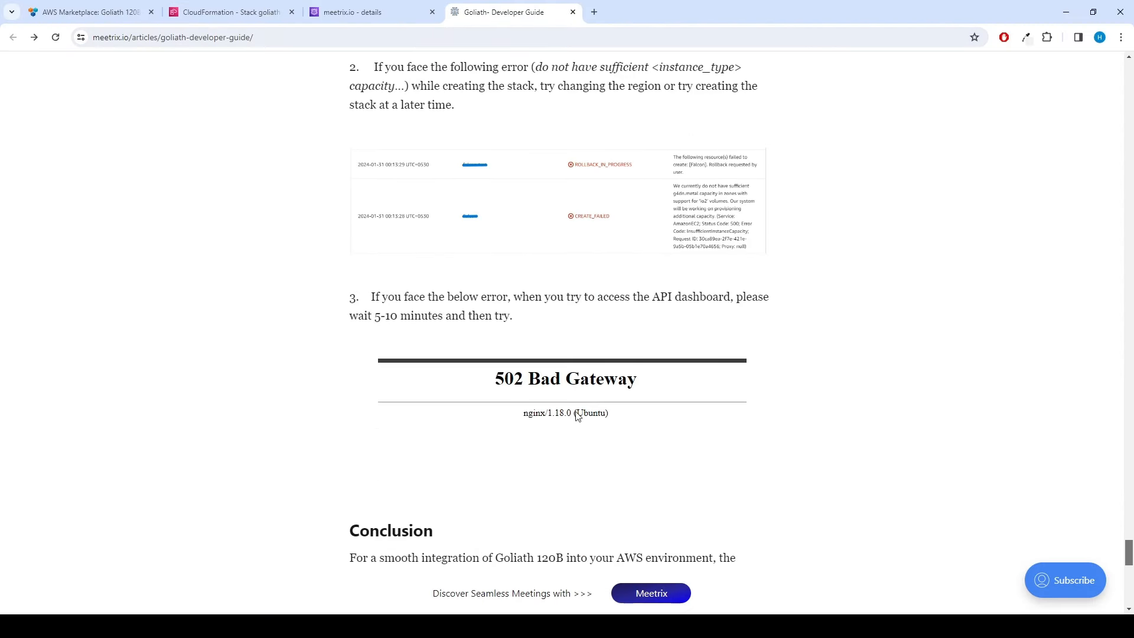
pyautogui.moveTo(370, 296); pyautogui.dragTo(544, 323)
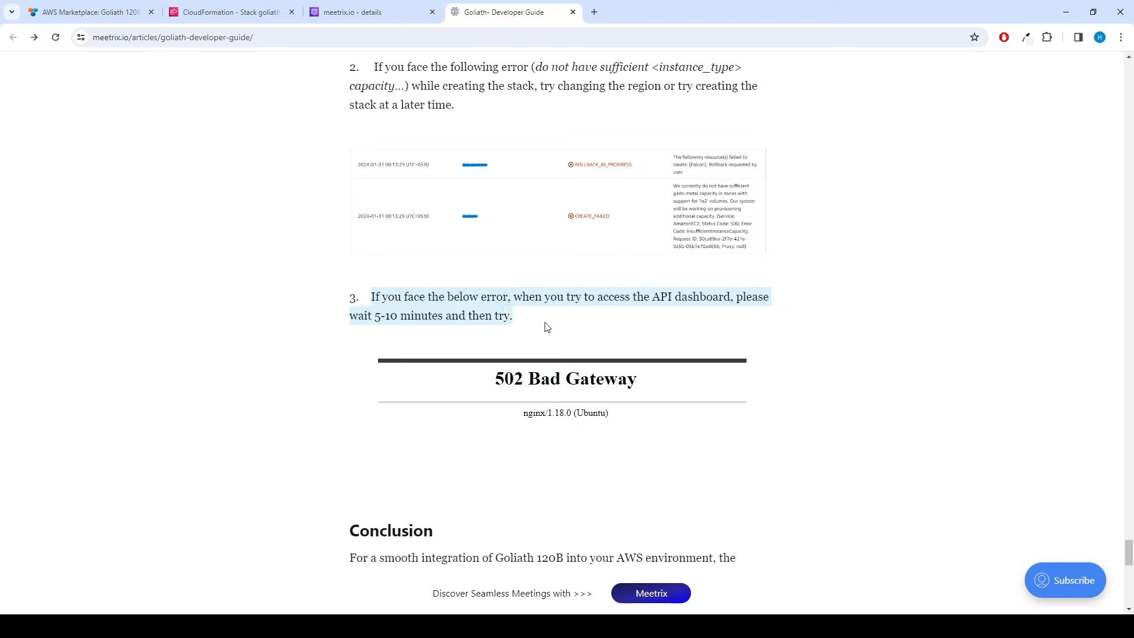
pyautogui.hotkey('alt', 'Tab')
pyautogui.click(56, 37)
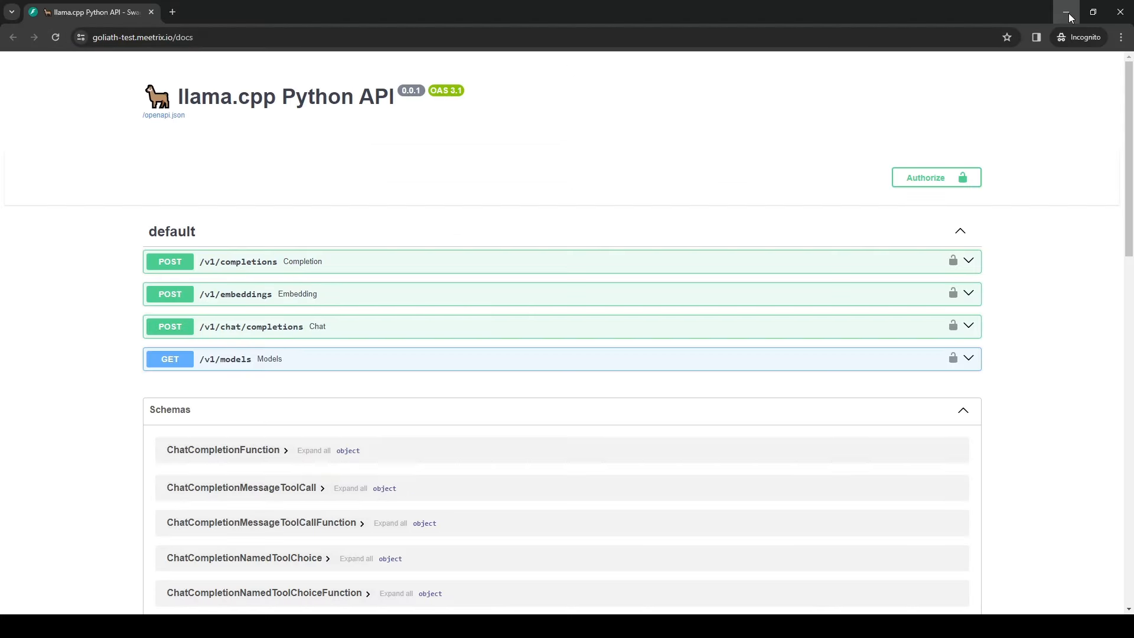
# Step: Return to the developer guide's API Documentation section
pyautogui.click(1066, 13)
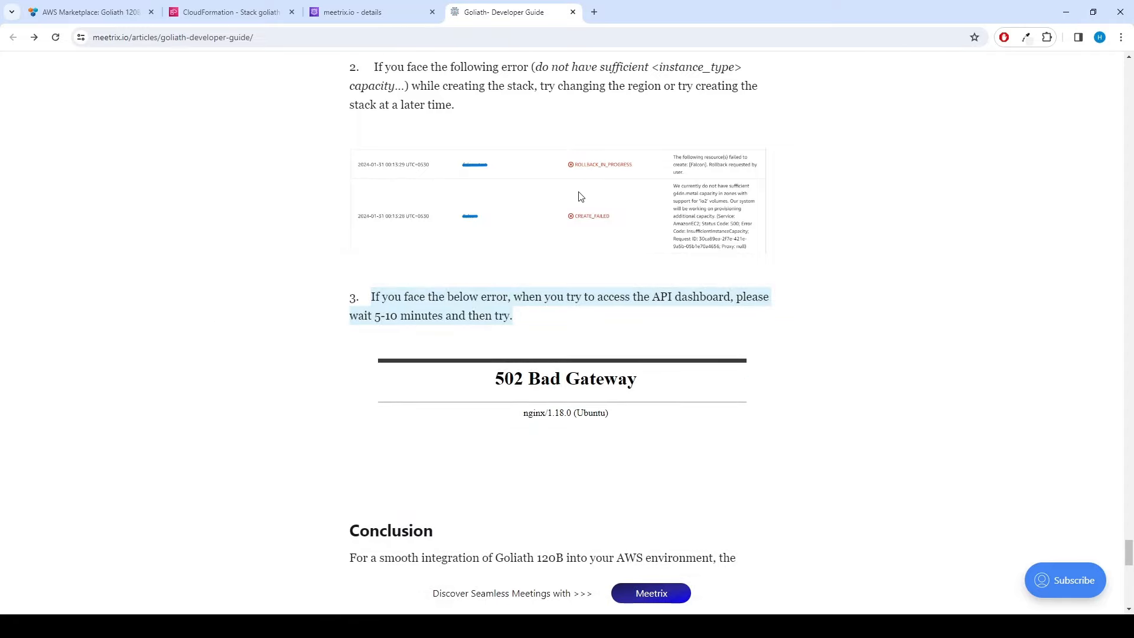
pyautogui.moveTo(1128, 553); pyautogui.dragTo(1125, 342)
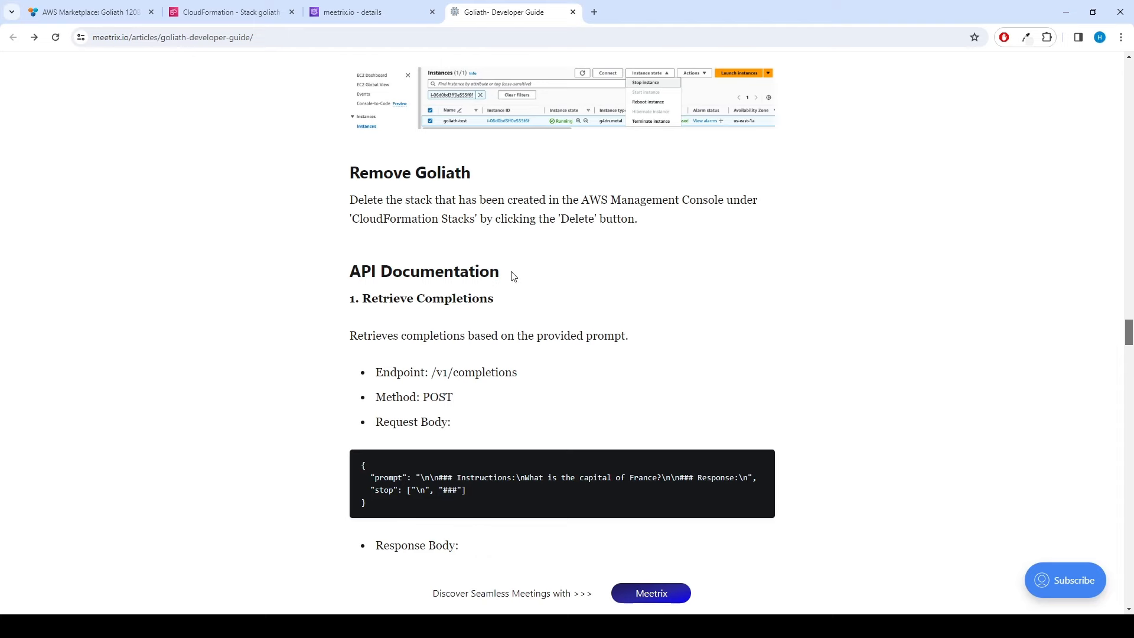
pyautogui.moveTo(513, 275); pyautogui.dragTo(352, 271)
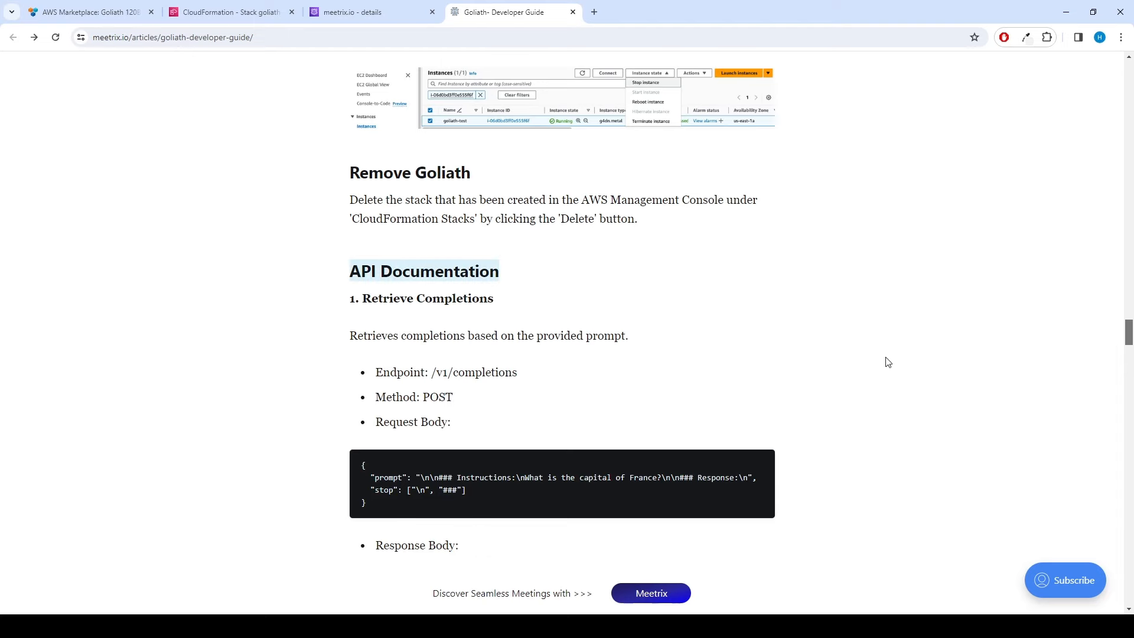